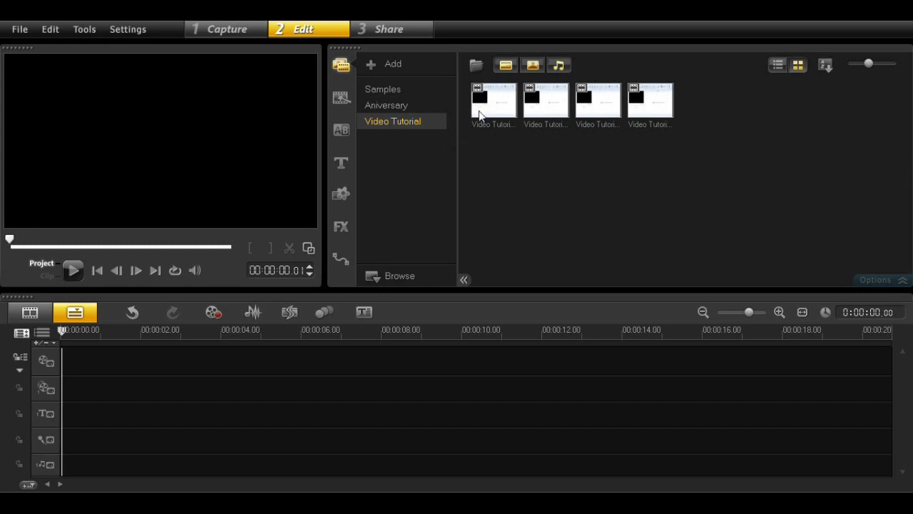
Step: Add a new folder to the media library and delete it again
click(390, 64)
click(400, 142)
click(393, 149)
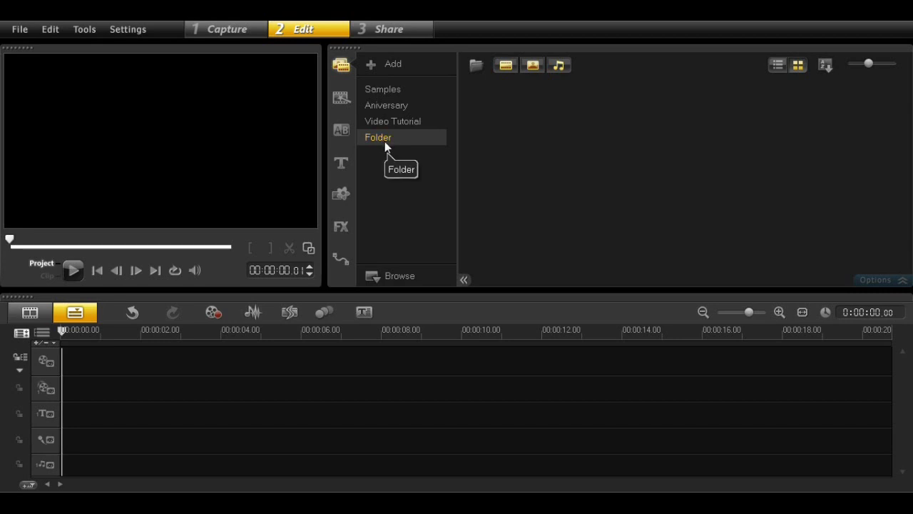
key(Delete)
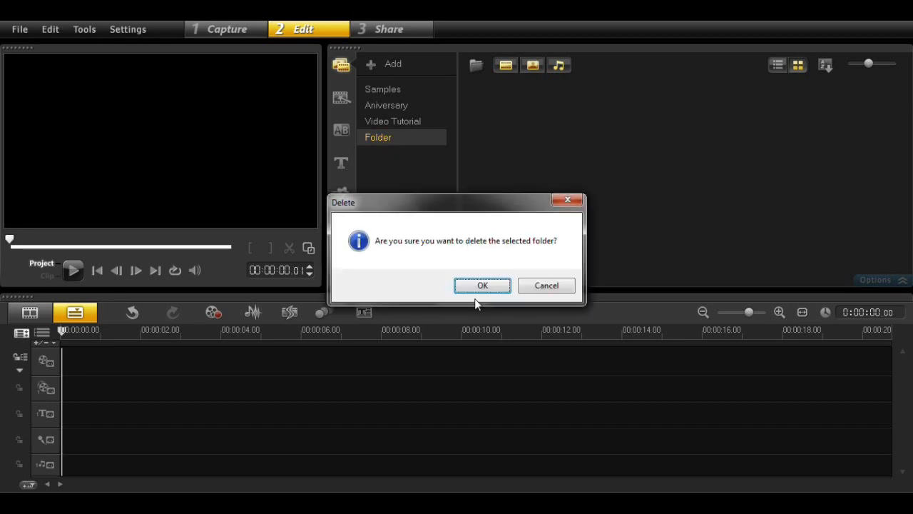
click(488, 284)
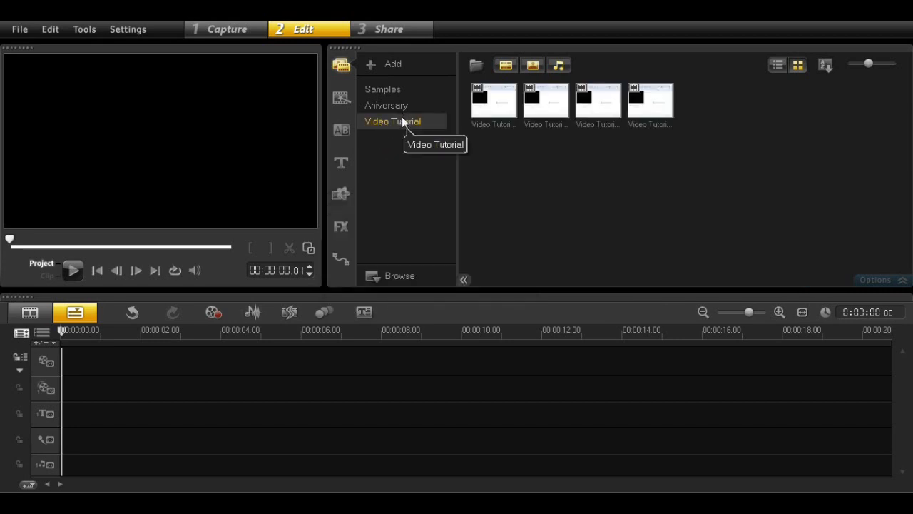
Step: Look through the media in the Samples library folder and return to the Video Tutorial folder
click(392, 89)
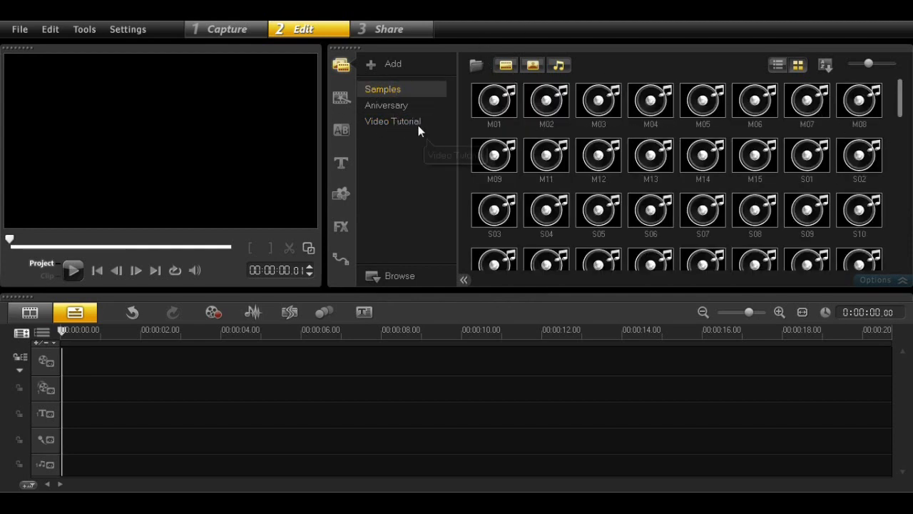
drag(901, 99, 890, 241)
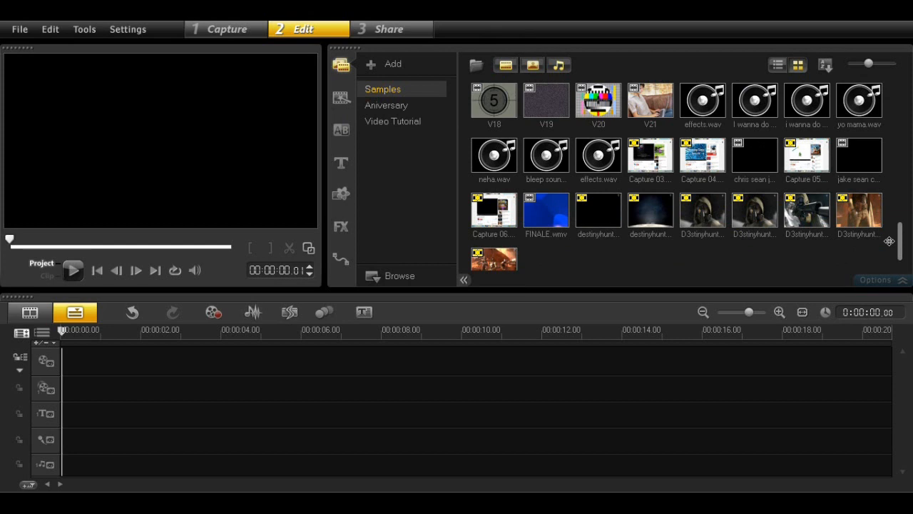
drag(890, 148, 885, 93)
click(420, 125)
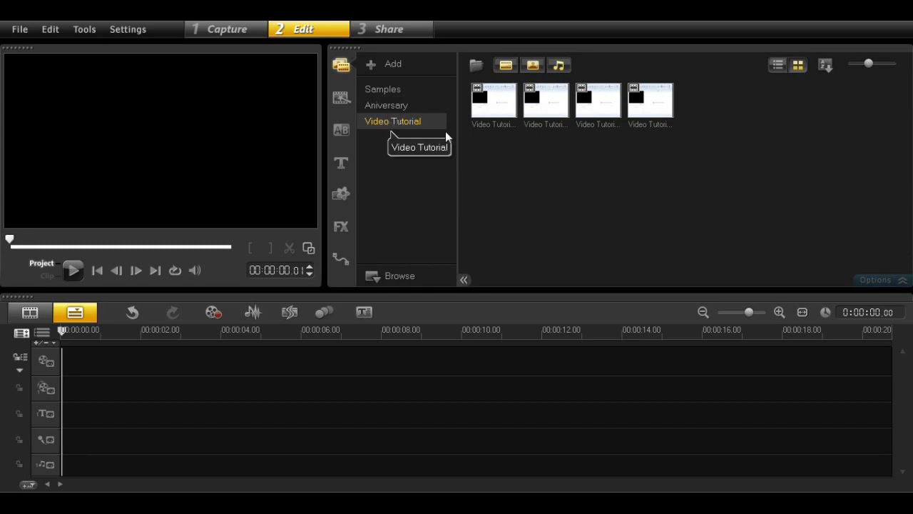
Step: Preview the Beginning instant project T22 and look over the Complete instant project templates, selecting T22 there
click(340, 98)
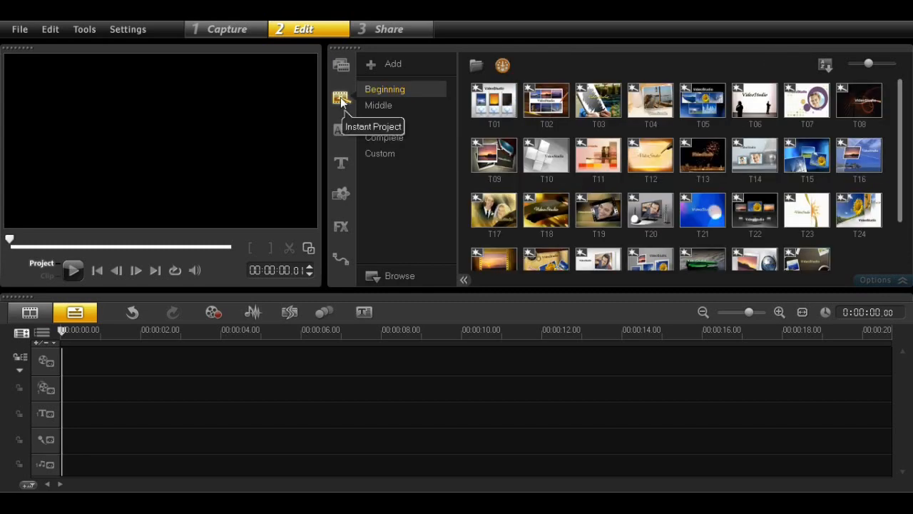
click(756, 211)
click(74, 271)
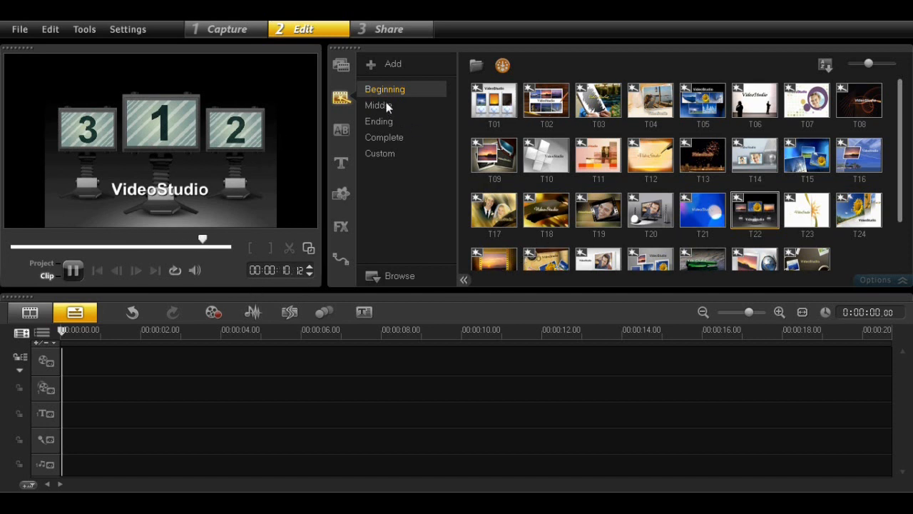
click(403, 138)
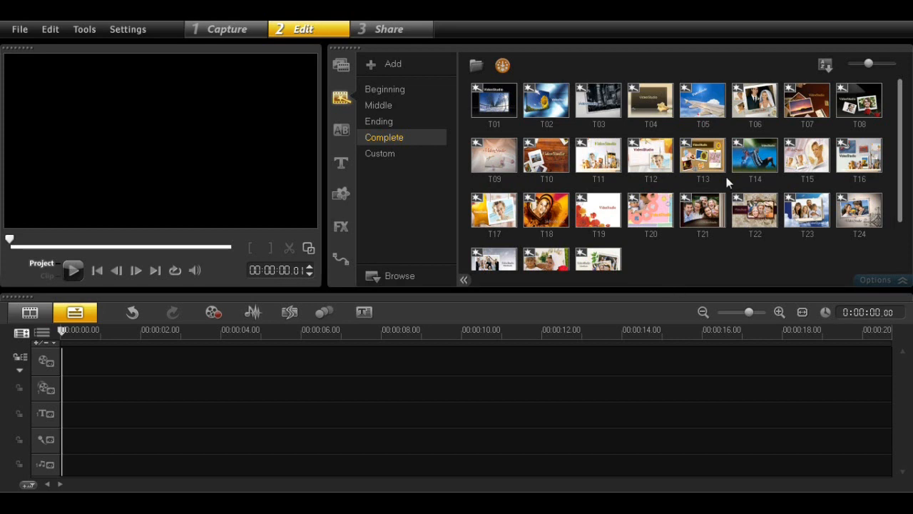
click(761, 219)
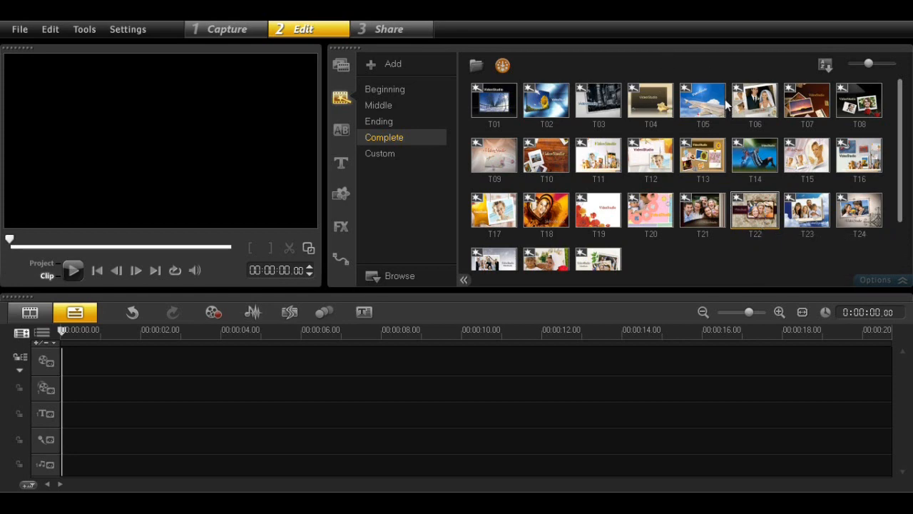
Step: Look at the transitions library and place the first Video Tutorial clip at the start of the video track
click(342, 135)
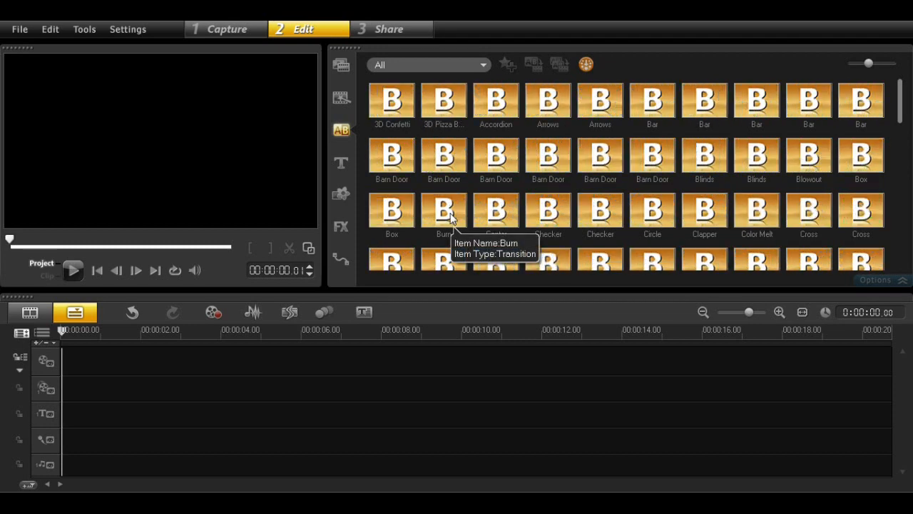
click(344, 67)
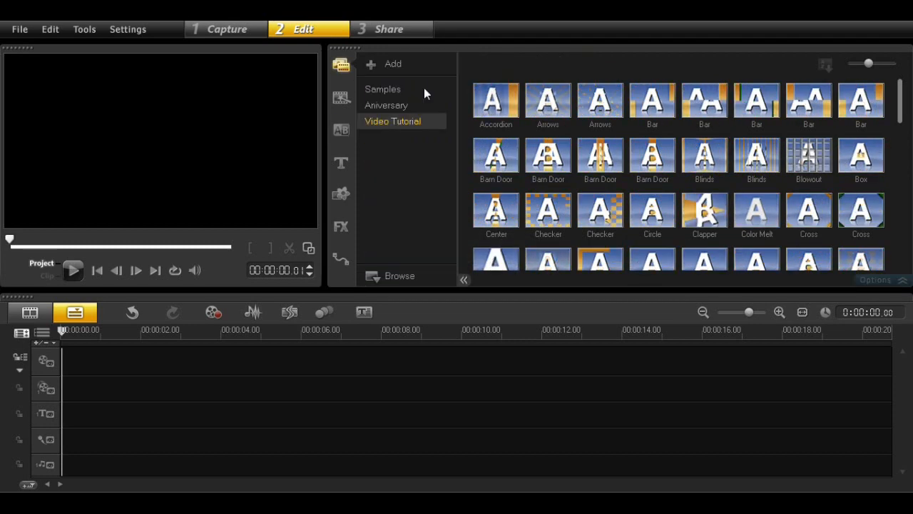
click(496, 106)
drag(493, 105, 151, 361)
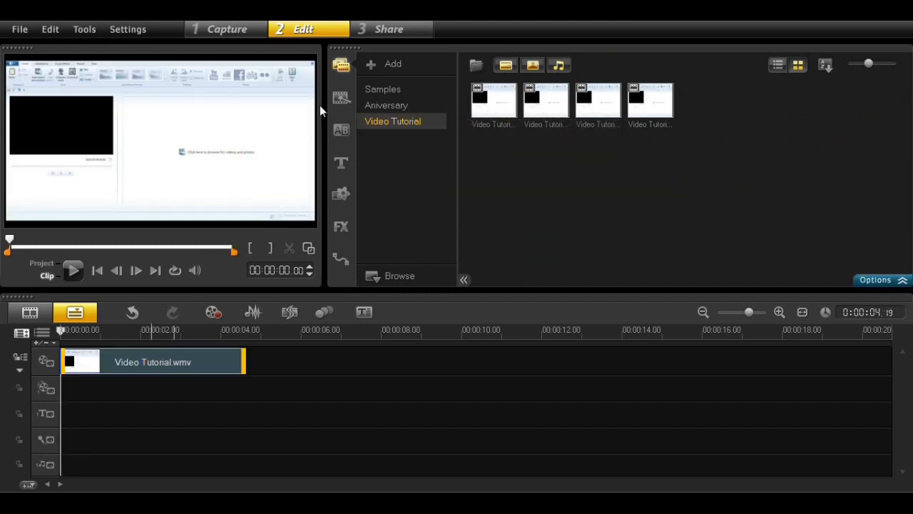
Step: Try the Burn transition at the end of the clip on the video track, preview it and remove it
click(344, 132)
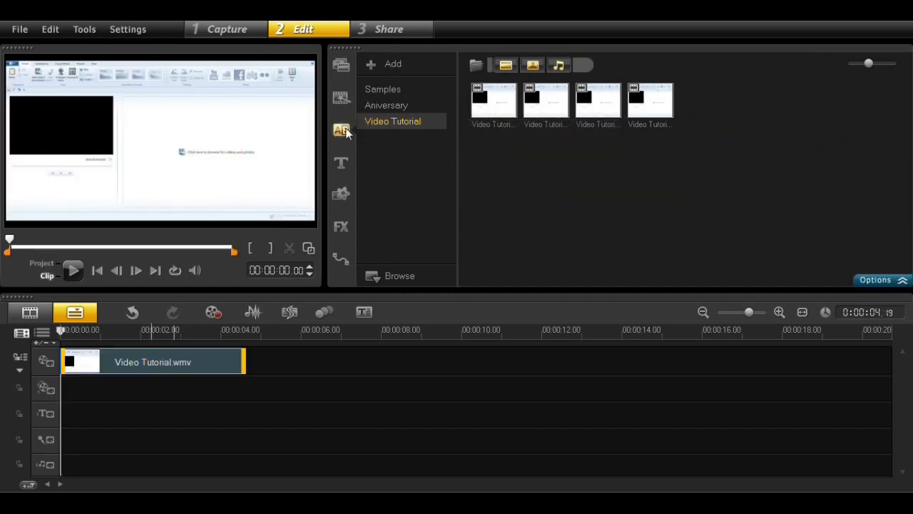
click(593, 107)
mouse_move(592, 107)
mouse_down()
mouse_move(267, 209)
mouse_move(154, 374)
mouse_move(71, 356)
mouse_move(233, 352)
mouse_up()
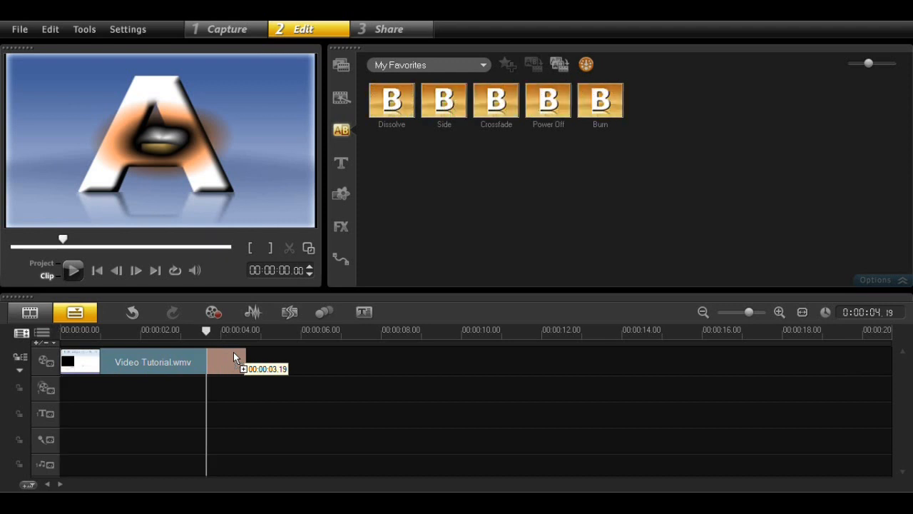
click(74, 269)
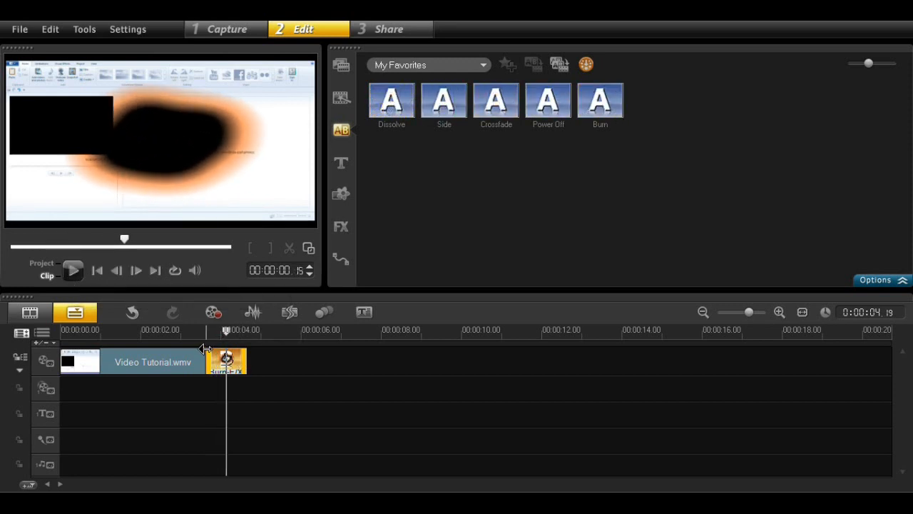
key(Delete)
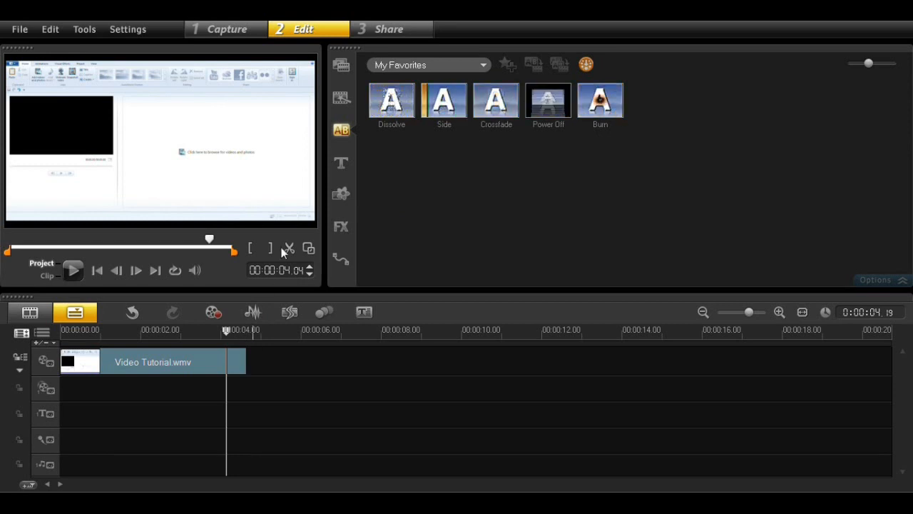
Step: Preview the first Lorem ipsum title preset and the Deep Freeze title preset
click(339, 162)
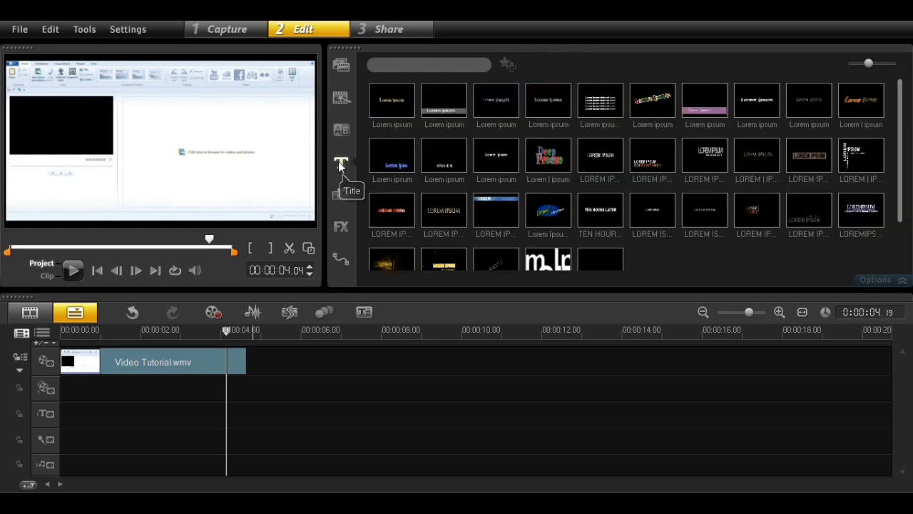
click(402, 110)
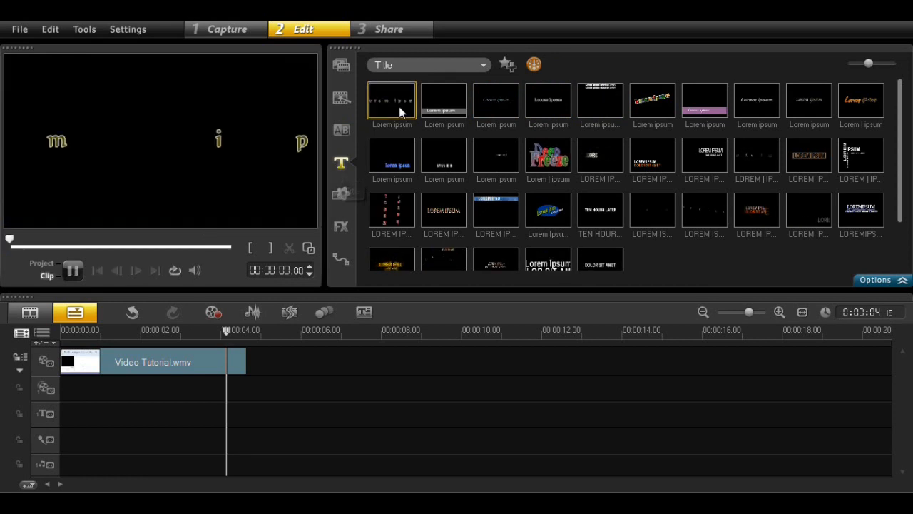
click(546, 164)
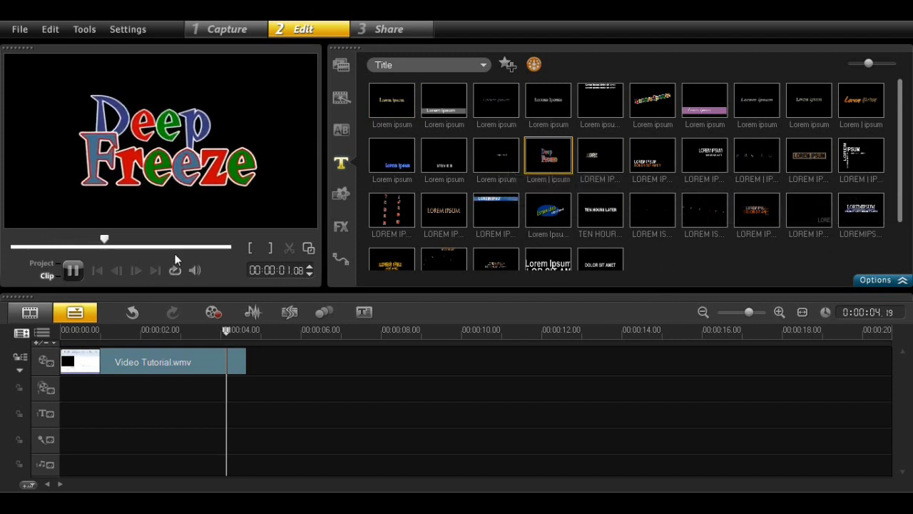
Step: Place the falling-letters LOREM IPSUM title on the title track, shift its start to 00:00:01.12 and delete it
click(397, 216)
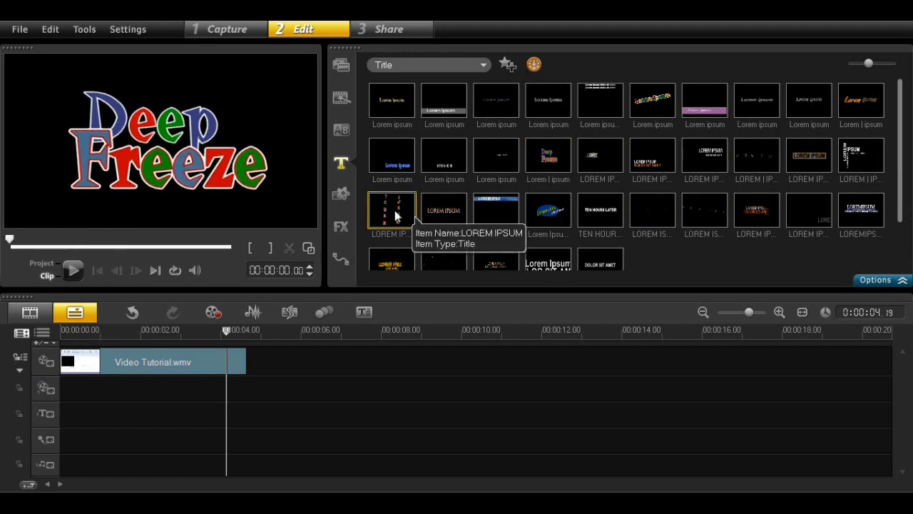
drag(397, 229, 71, 421)
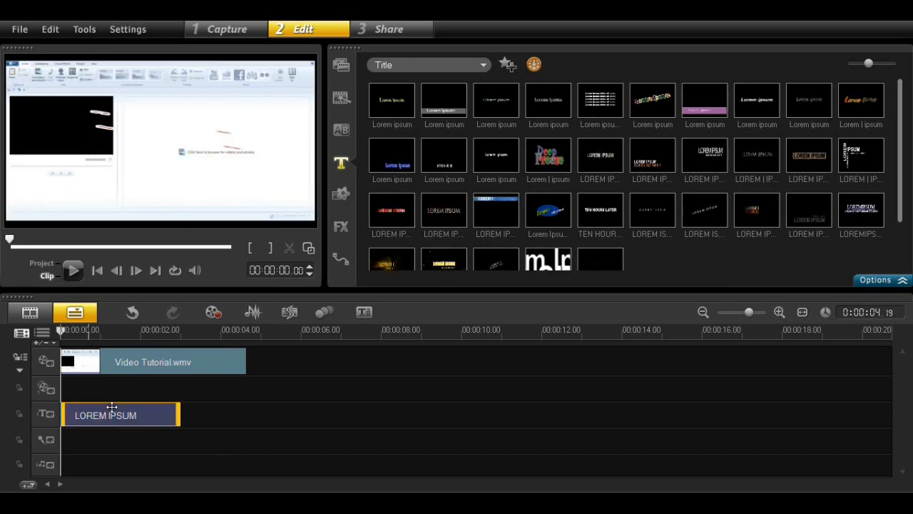
mouse_move(122, 414)
mouse_down()
mouse_move(157, 411)
mouse_move(112, 416)
mouse_up()
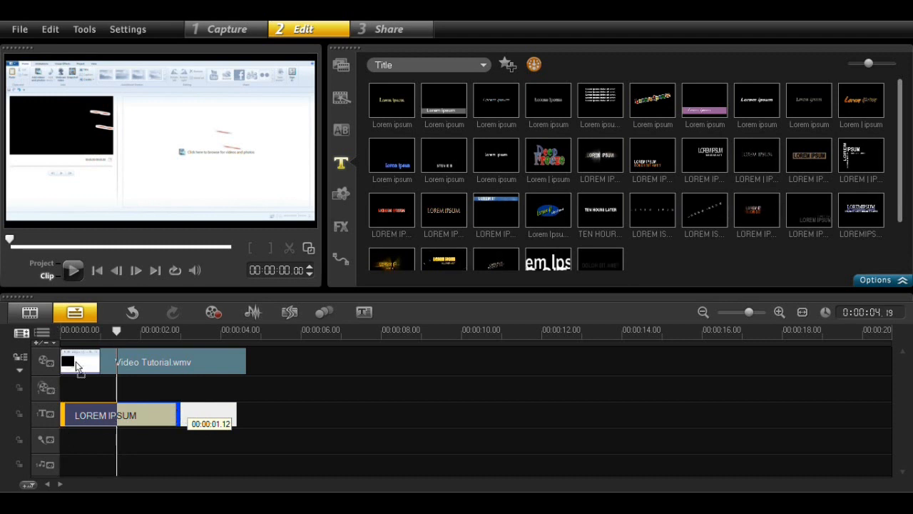
drag(53, 387, 92, 381)
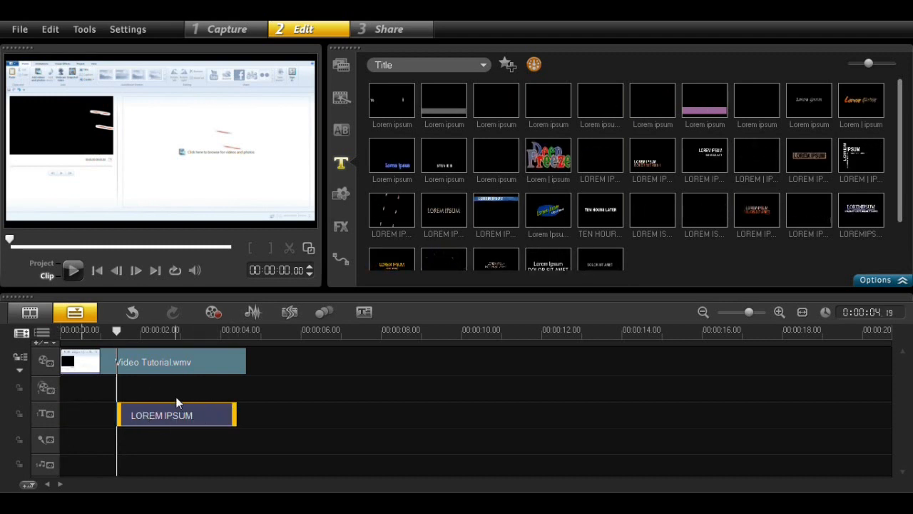
key(Delete)
Step: Show the Basic motion paths in the library
click(341, 260)
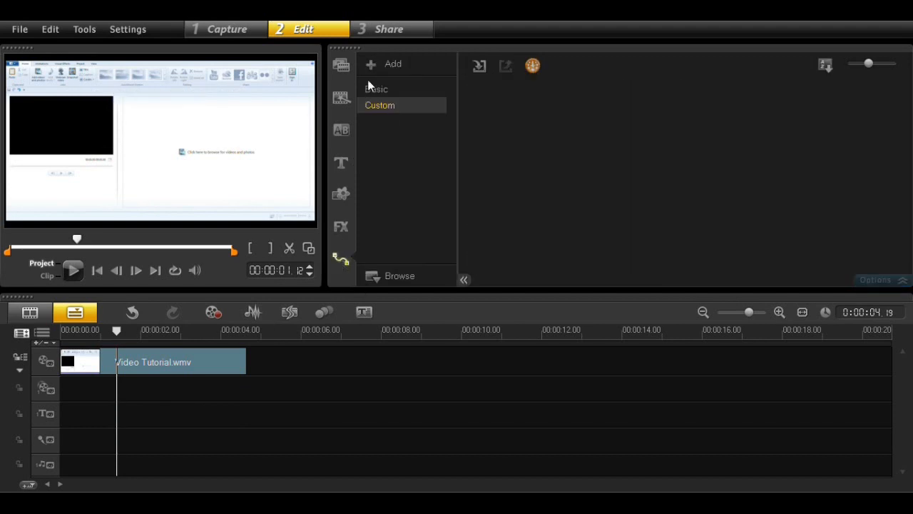
click(390, 91)
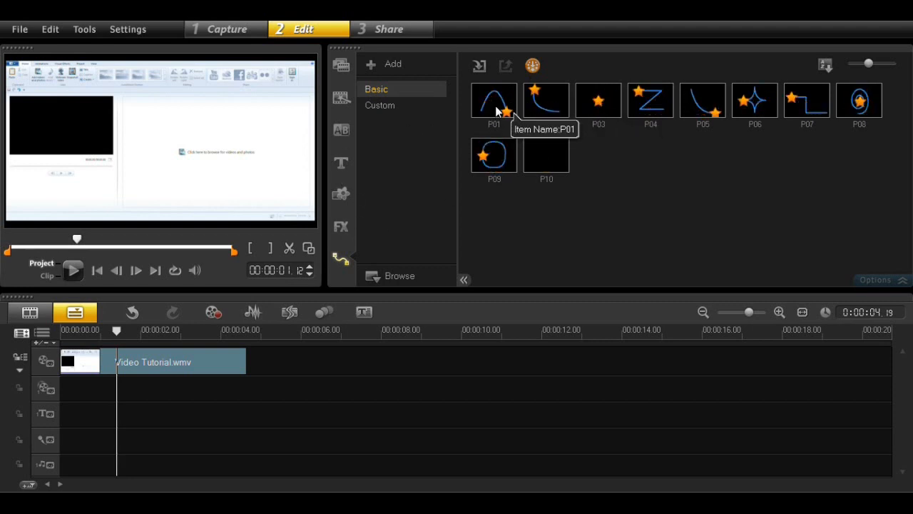
Step: Add a Video Tutorial clip to the overlay track at about 00:00:02.15 and shrink it into the upper-right corner of the video frame
click(339, 69)
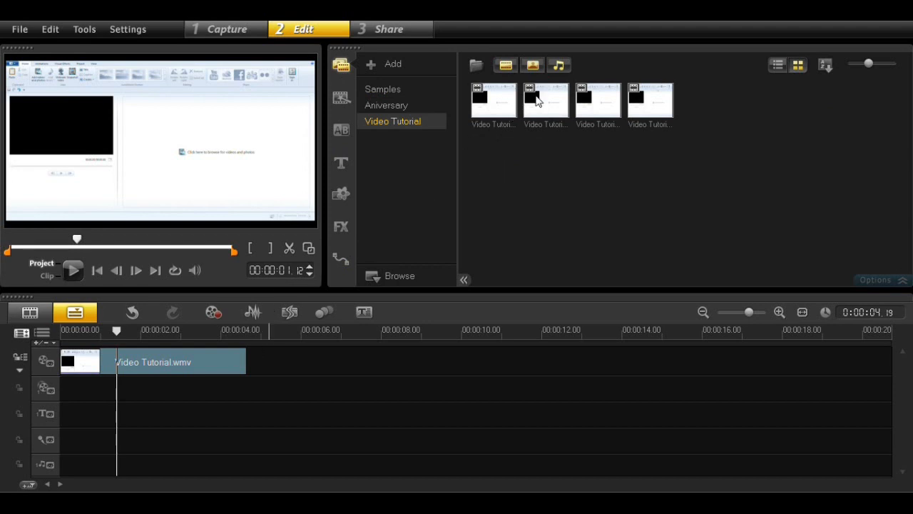
drag(468, 125, 44, 394)
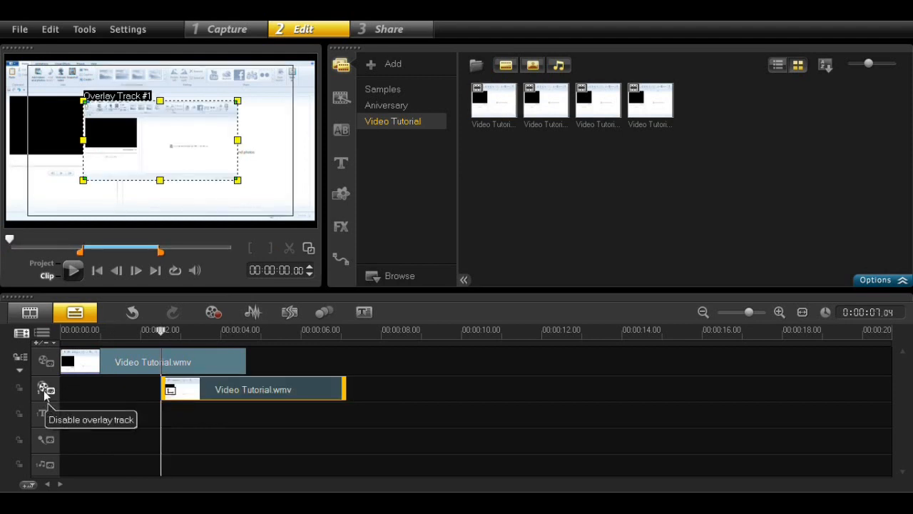
drag(176, 125, 251, 84)
drag(157, 140, 225, 105)
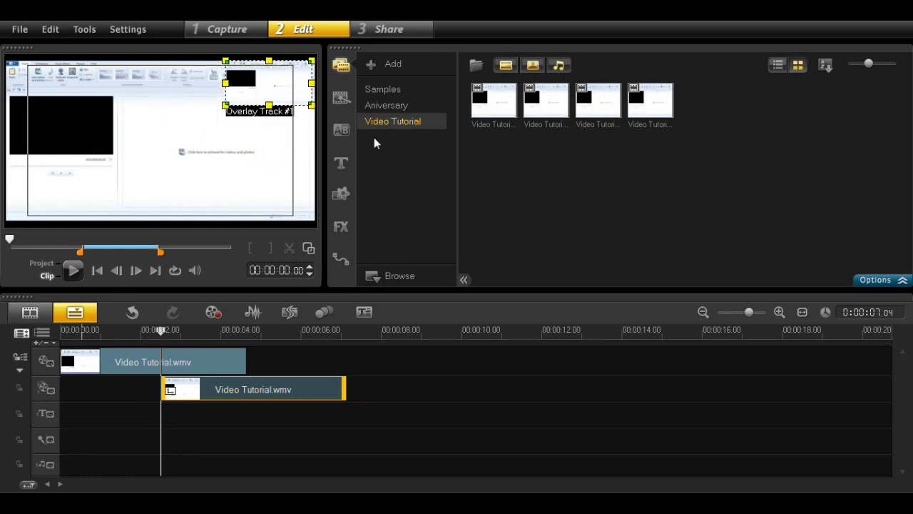
Step: Toggle fade-in and fade-out on the overlay clip's audio, and split the audio from the video
click(876, 281)
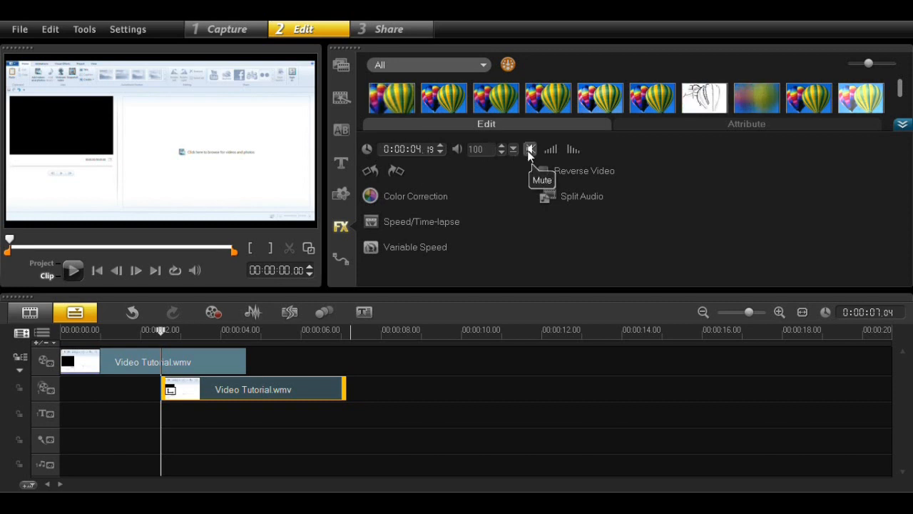
click(552, 150)
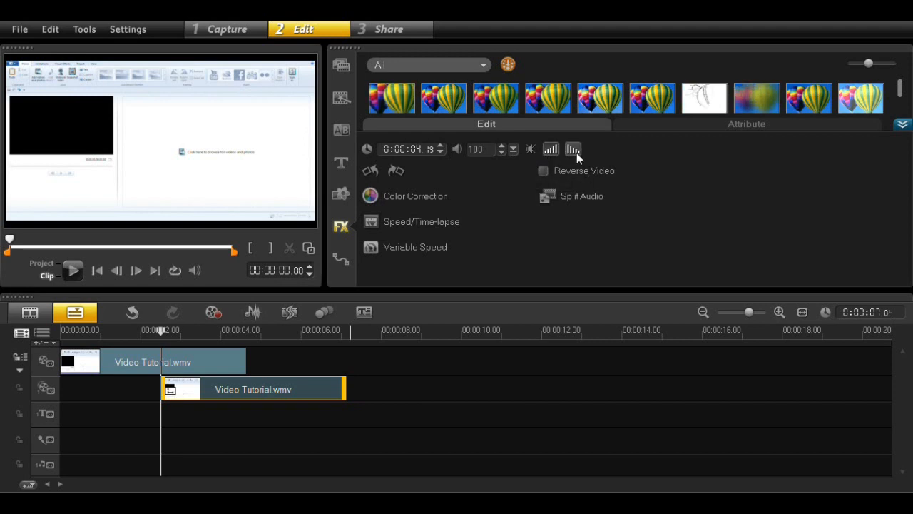
click(547, 151)
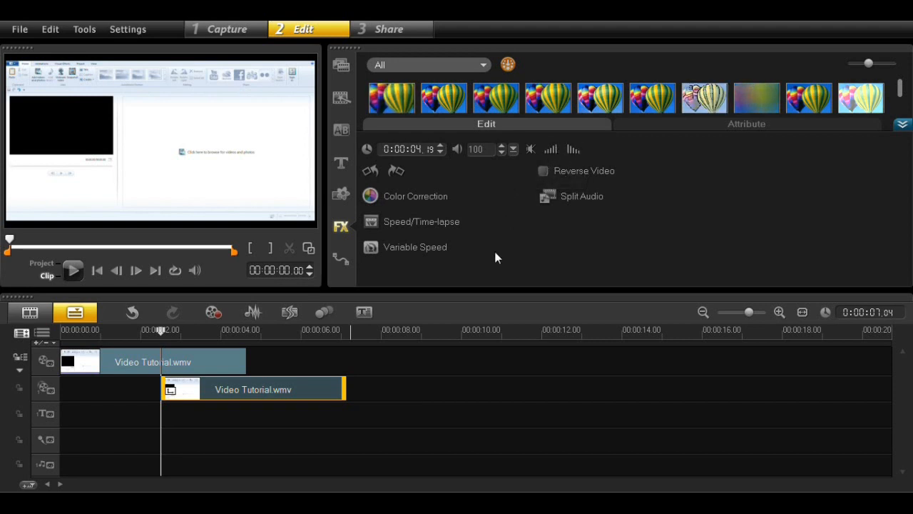
click(573, 196)
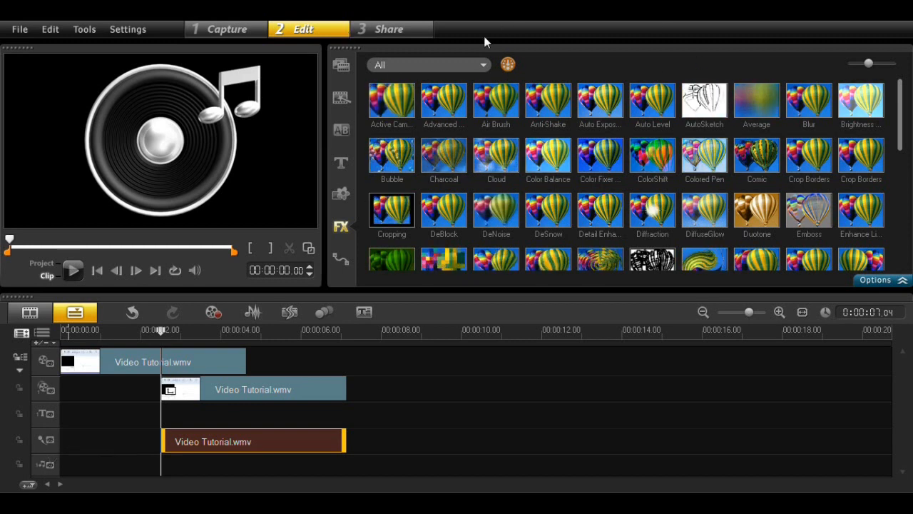
Step: Open the import browser from the Video Tutorial media folder, show its list of locations, and close it without importing
click(348, 64)
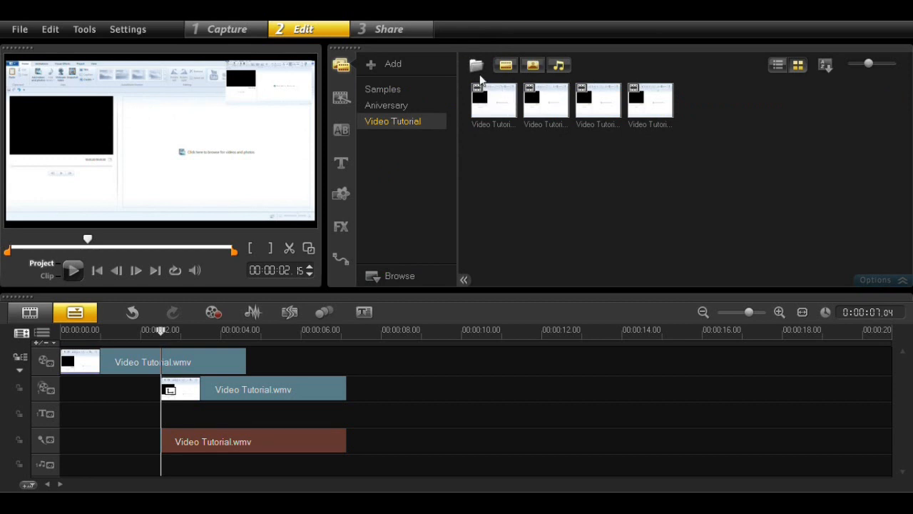
click(476, 65)
click(509, 107)
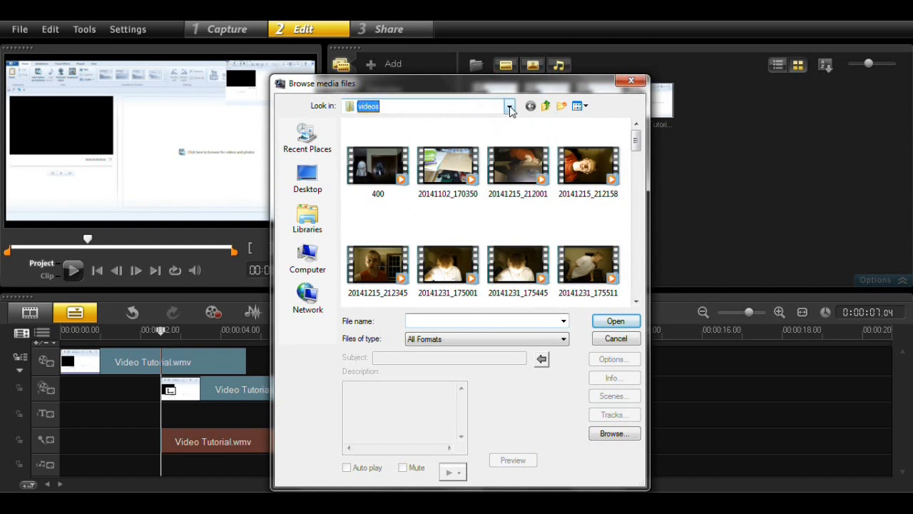
click(509, 107)
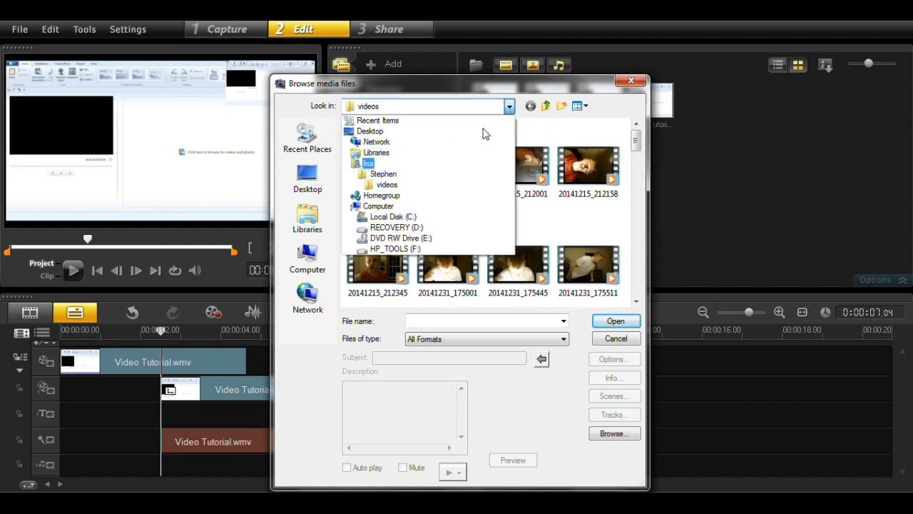
click(639, 84)
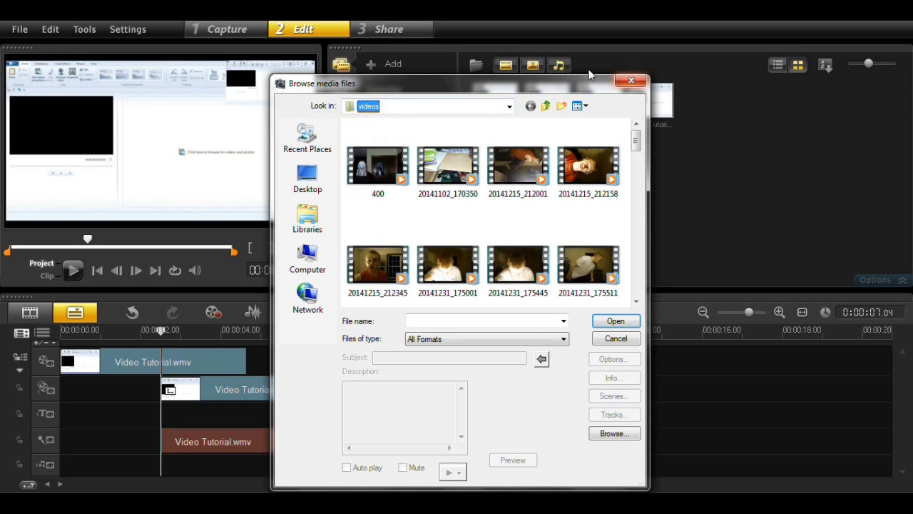
click(632, 81)
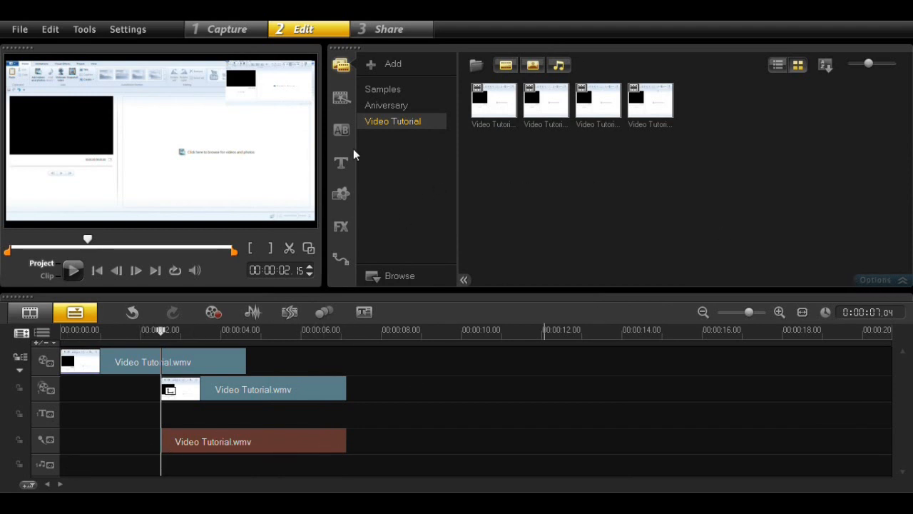
Step: Move the split-off Video Tutorial audio clip from the voice track to the music track
drag(271, 441, 267, 465)
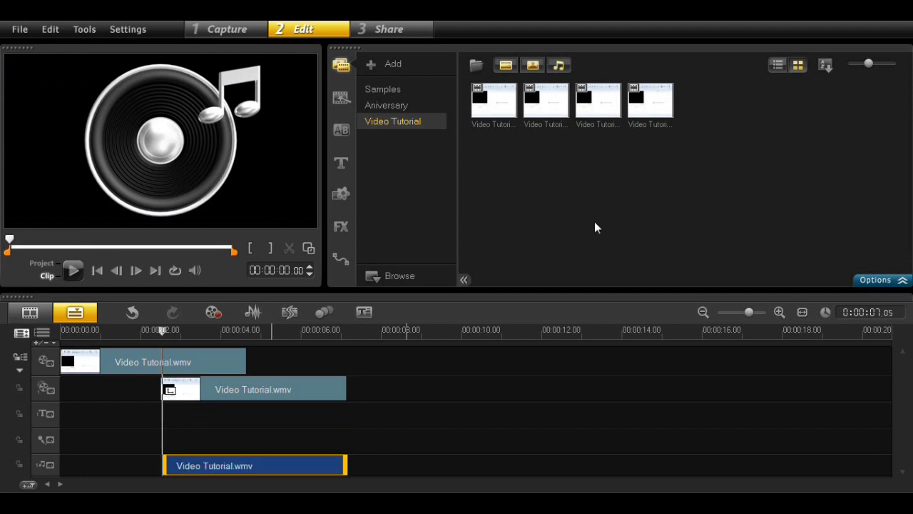
Step: Try a speed of 247% for the music-track audio clip in the Speed/Time-lapse settings and discard it
click(870, 280)
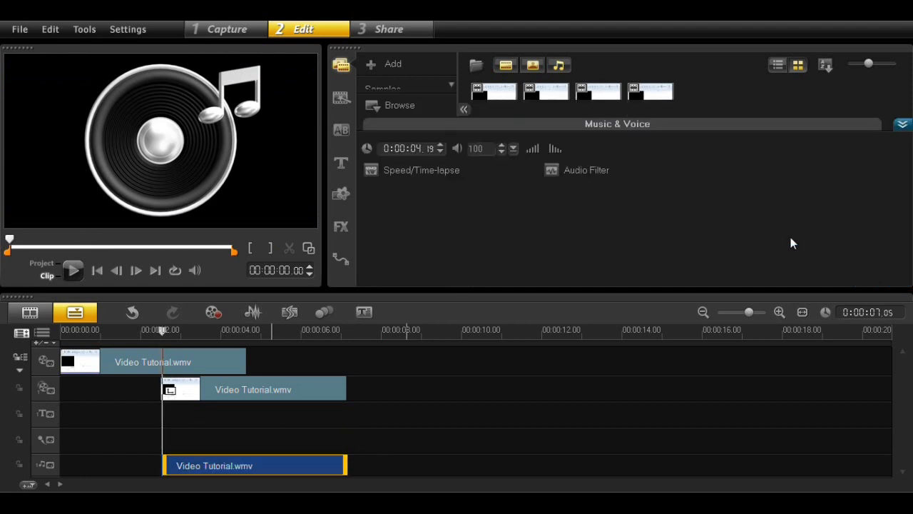
click(429, 172)
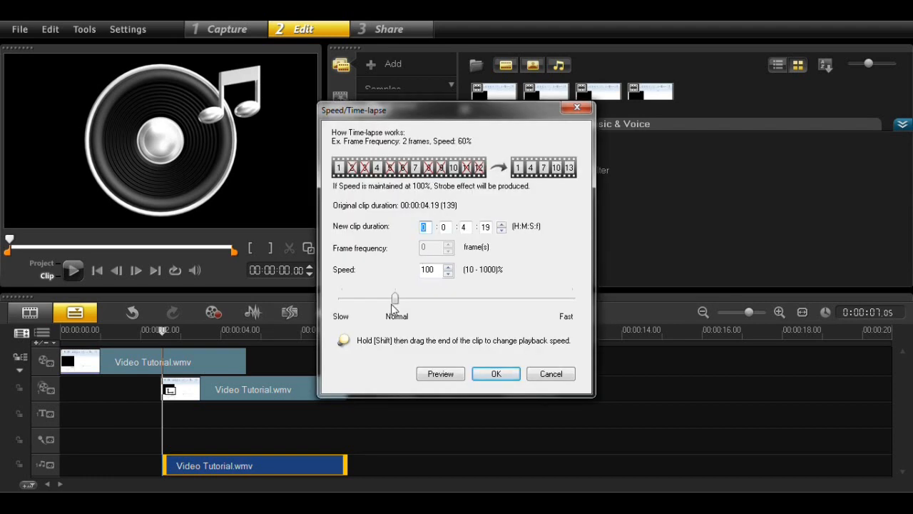
drag(396, 299, 425, 308)
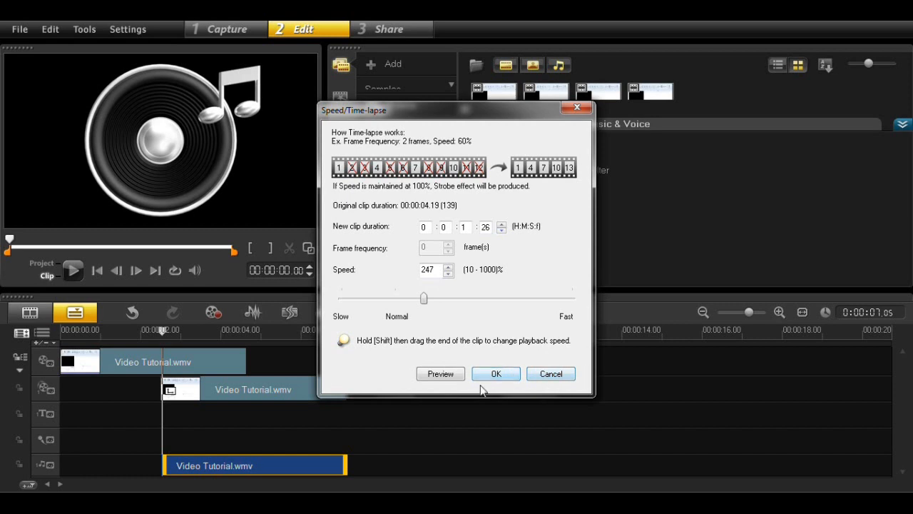
click(563, 376)
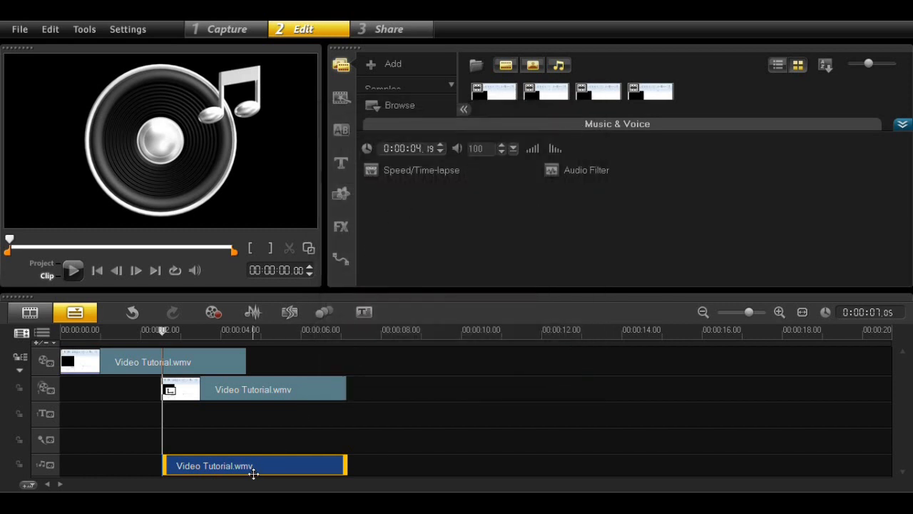
Step: Show the Variable Speed settings of the Video Tutorial clip on the video track and close them
click(241, 357)
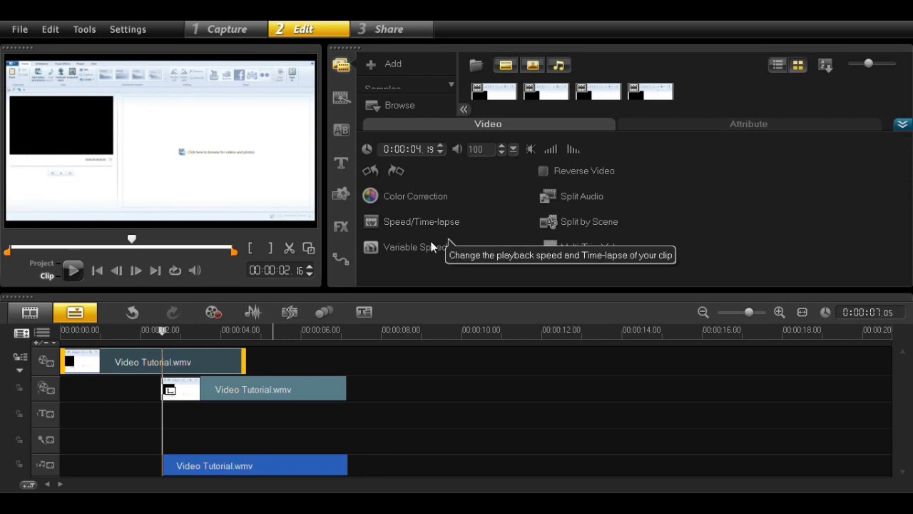
click(431, 251)
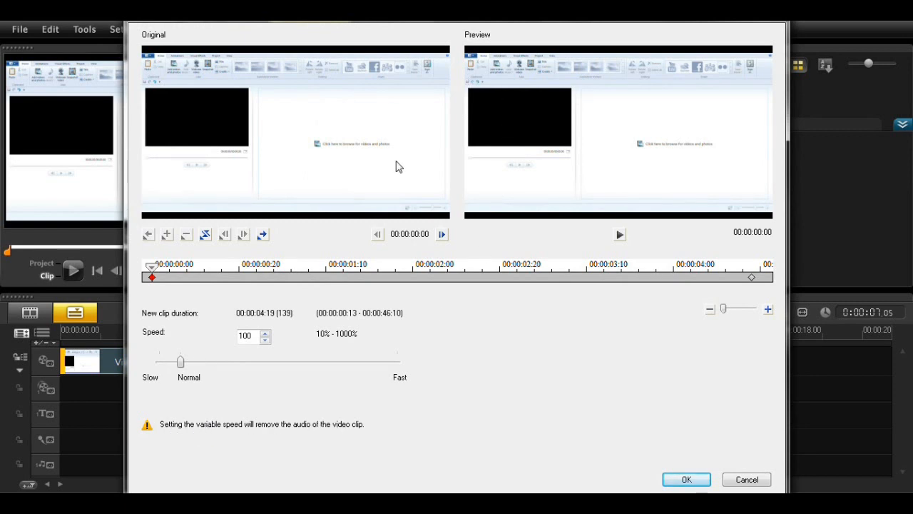
click(771, 10)
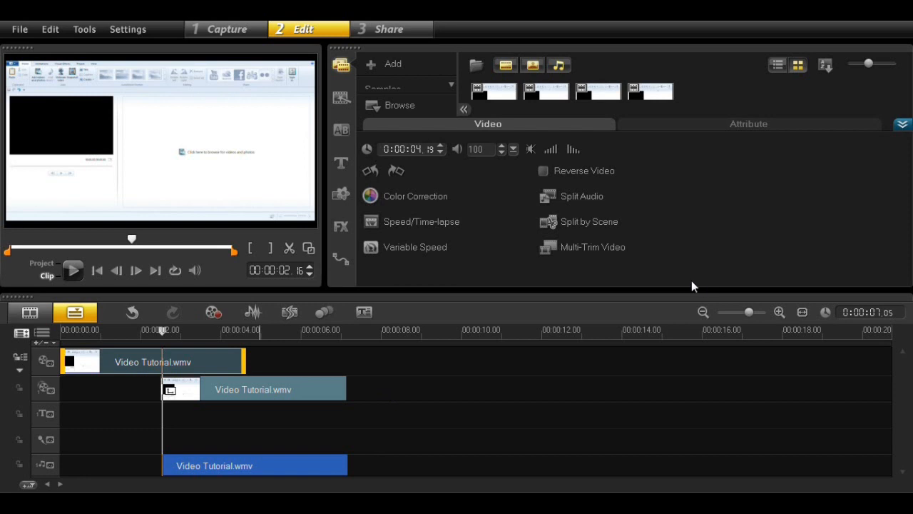
Step: Paste a copy of the Video Tutorial clip behind the original on the video track and delete the copy
right_click(212, 362)
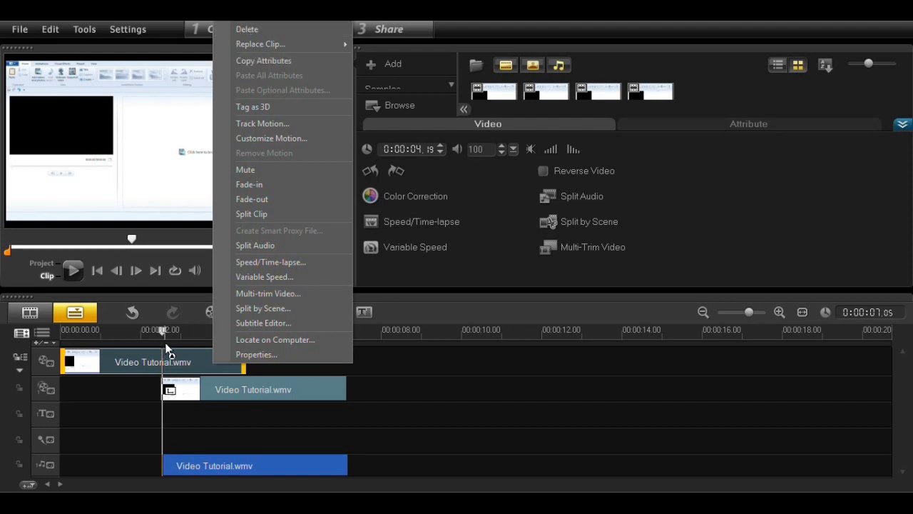
click(264, 18)
click(289, 366)
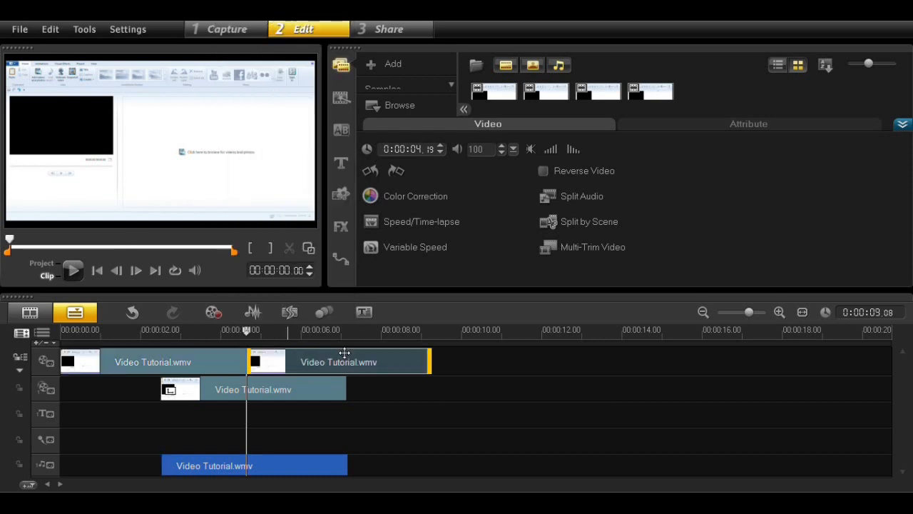
right_click(381, 365)
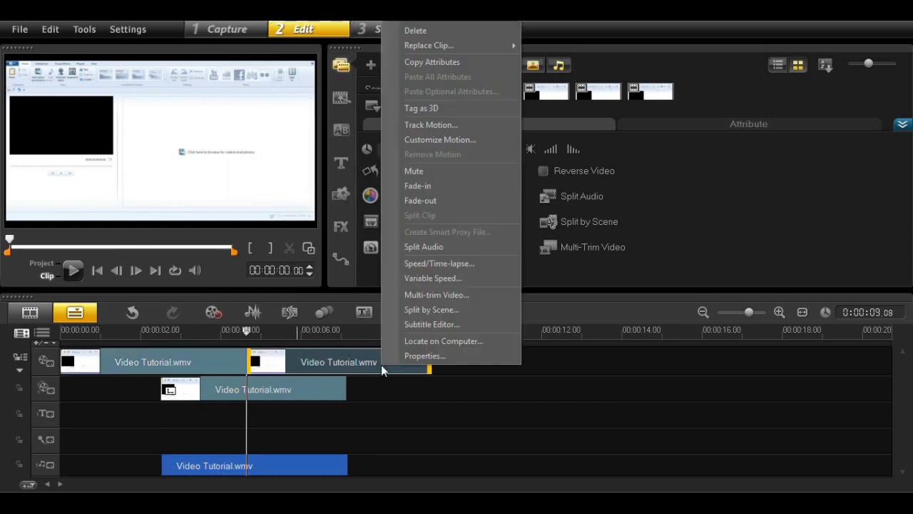
click(436, 30)
Step: Show the first clip's Replace Clip choices and append a Video Tutorial clip from the library to the video track
click(235, 363)
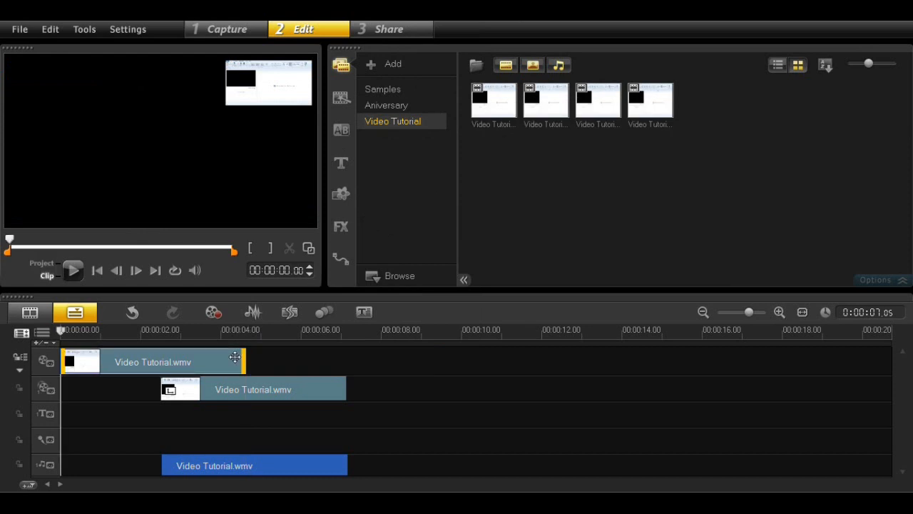
right_click(235, 364)
mouse_move(322, 65)
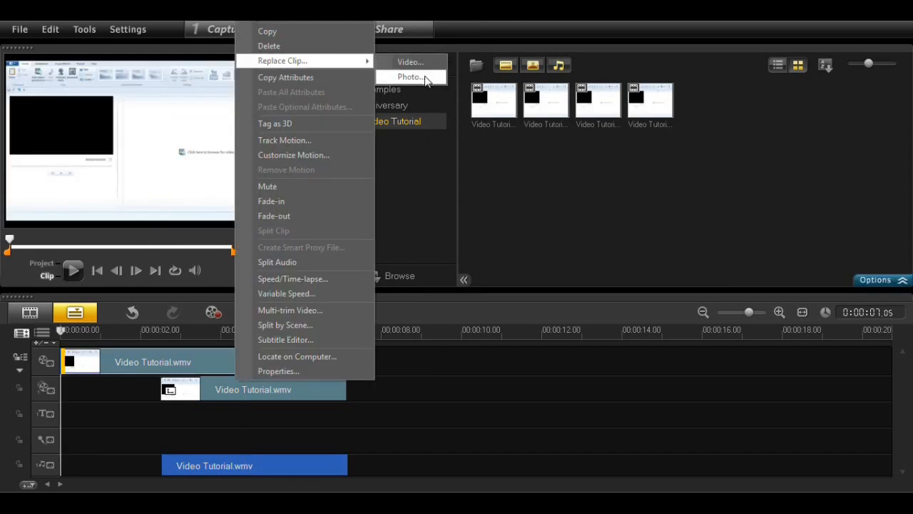
click(484, 107)
drag(484, 107, 306, 363)
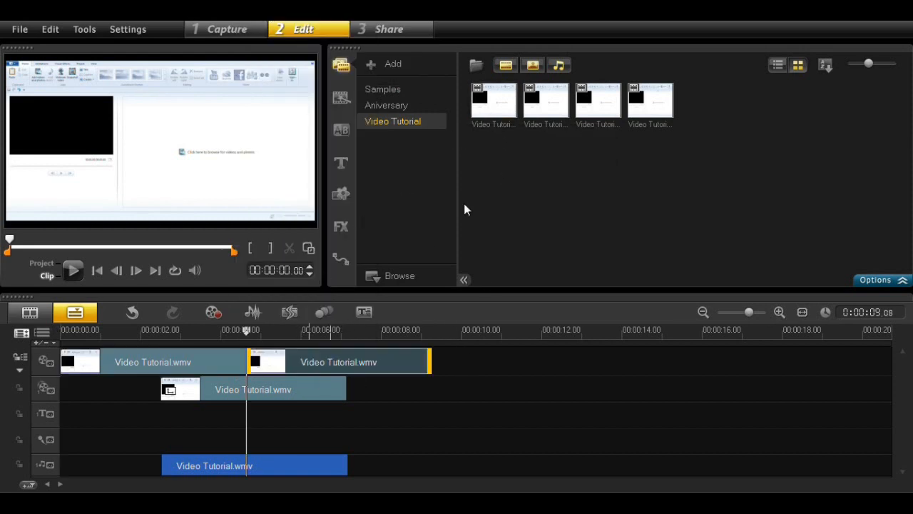
click(493, 114)
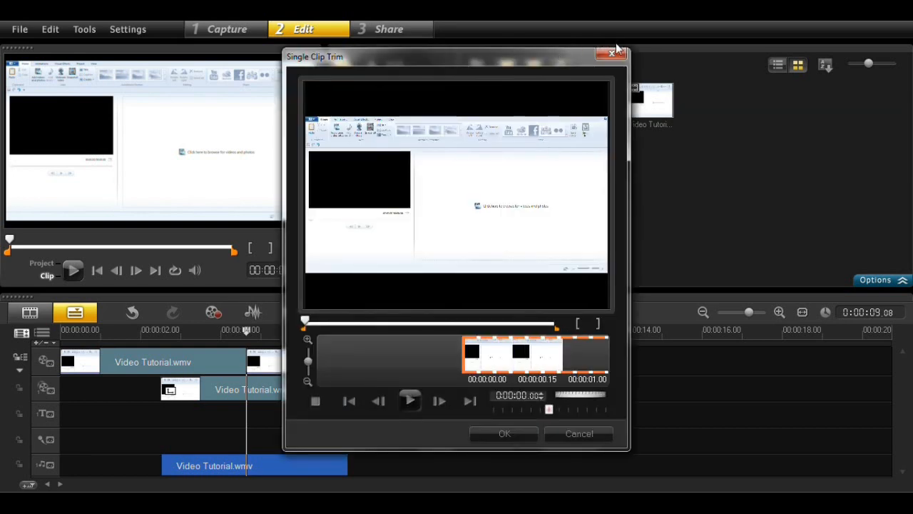
click(615, 54)
Step: Append another Video Tutorial clip to the video track and delete the middle one of the three clips
drag(482, 86, 489, 361)
right_click(392, 358)
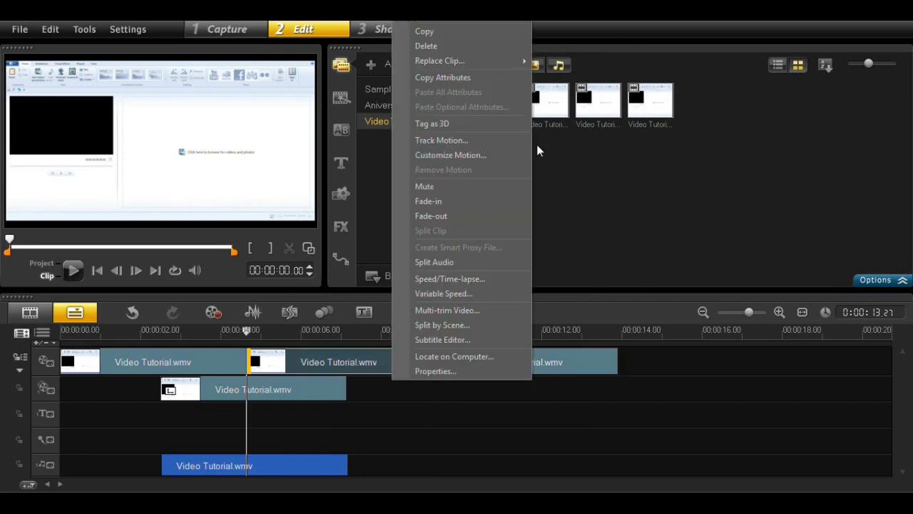
mouse_move(502, 62)
click(372, 378)
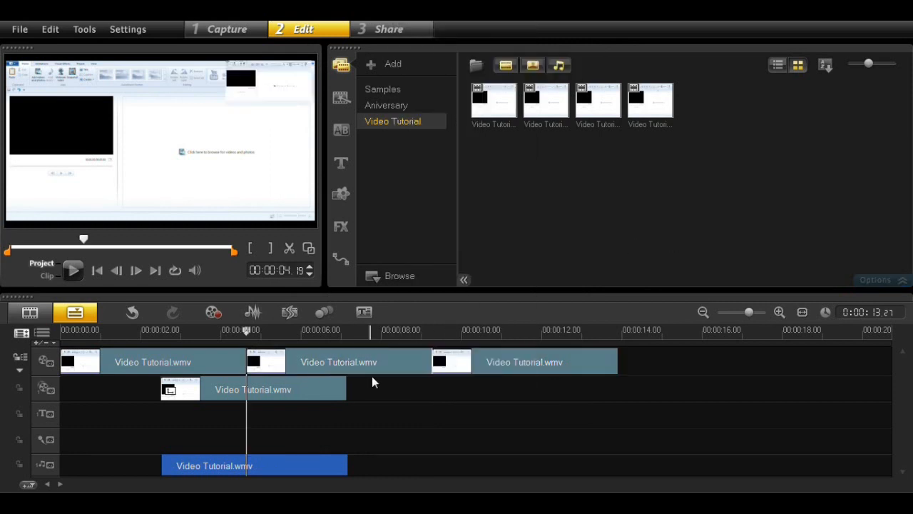
click(375, 363)
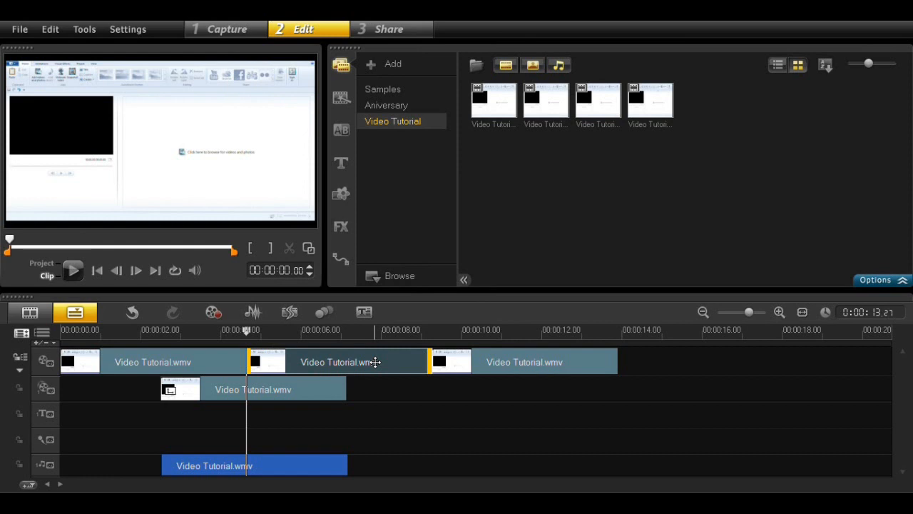
key(Delete)
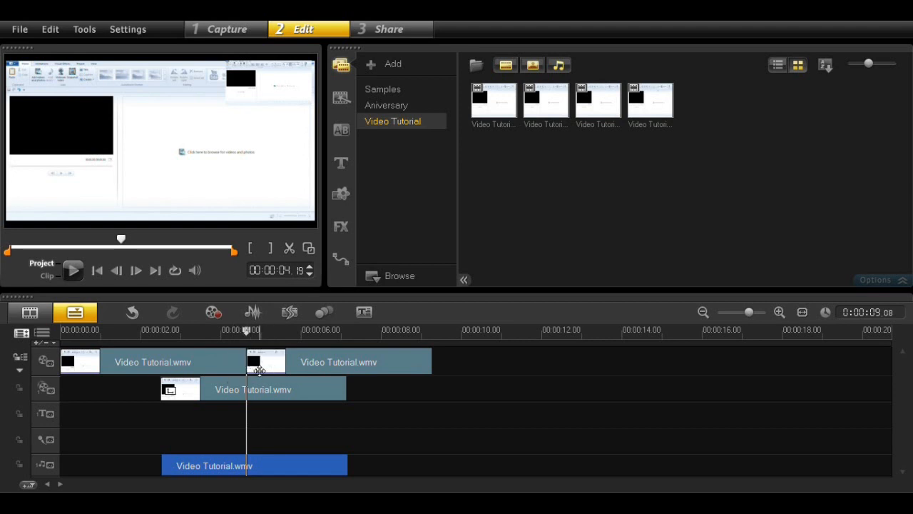
click(276, 385)
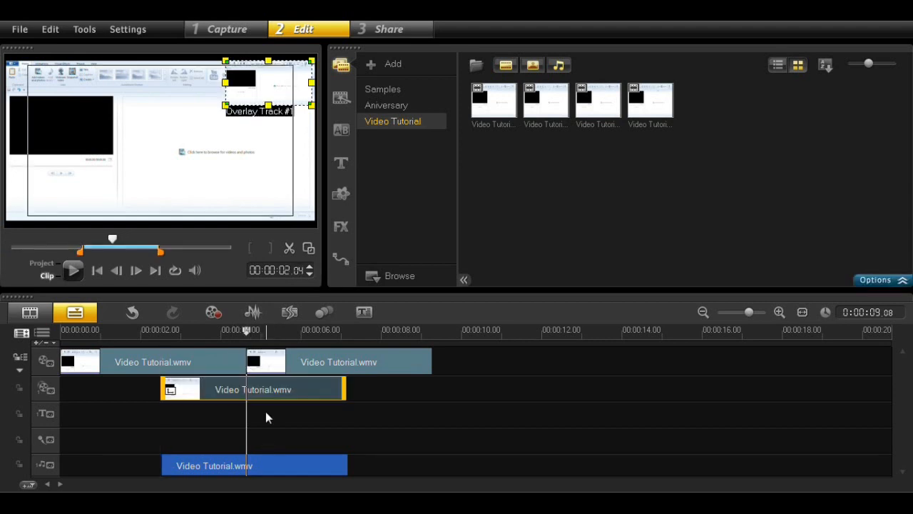
click(139, 387)
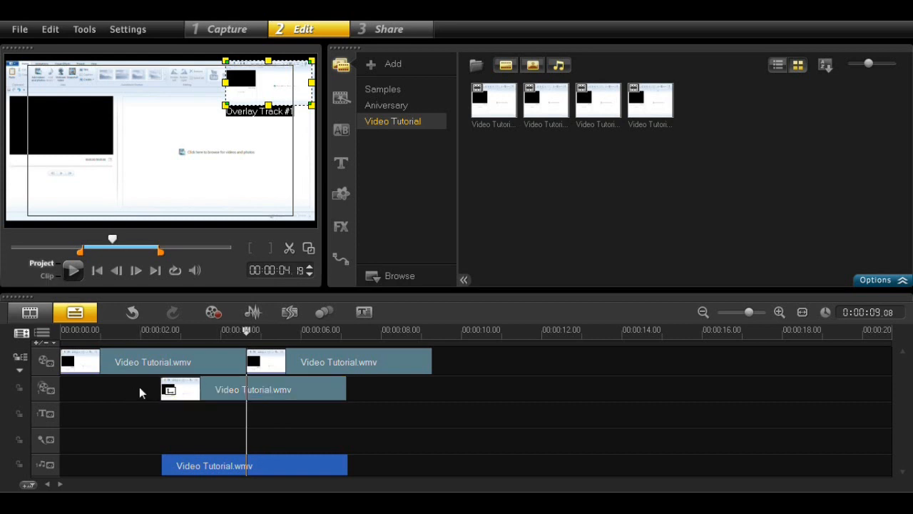
Step: Append a third Video Tutorial clip from the library to the end of the video track
click(259, 362)
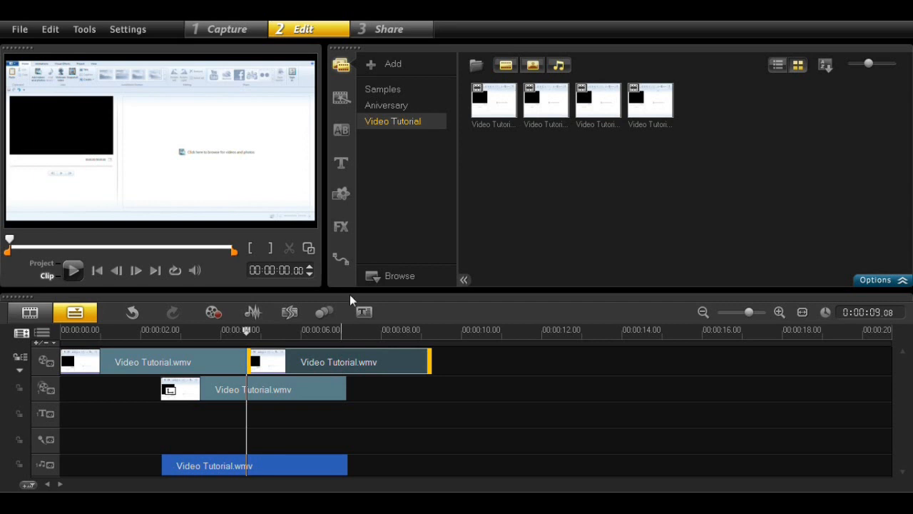
drag(499, 132, 476, 363)
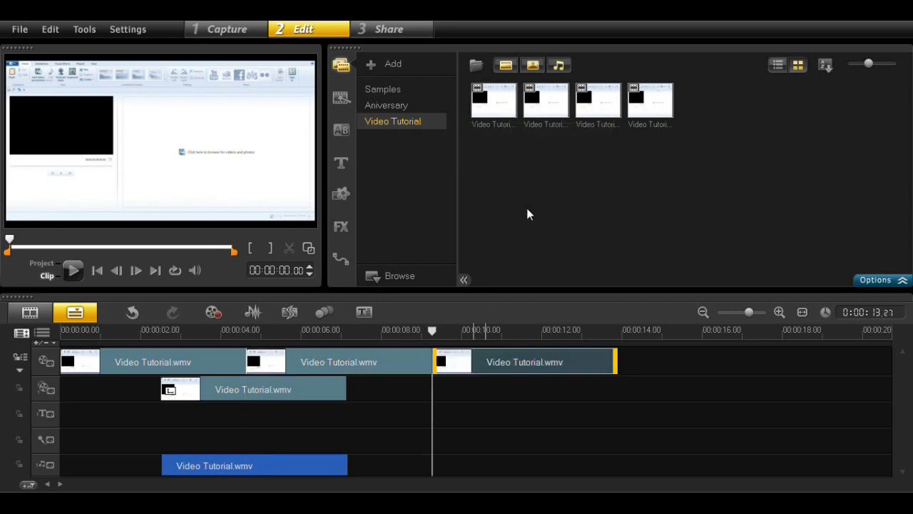
Step: Replace the middle clip on the video track with the Video Tutorial video from the Dubstep folder, and delete that clip
click(374, 358)
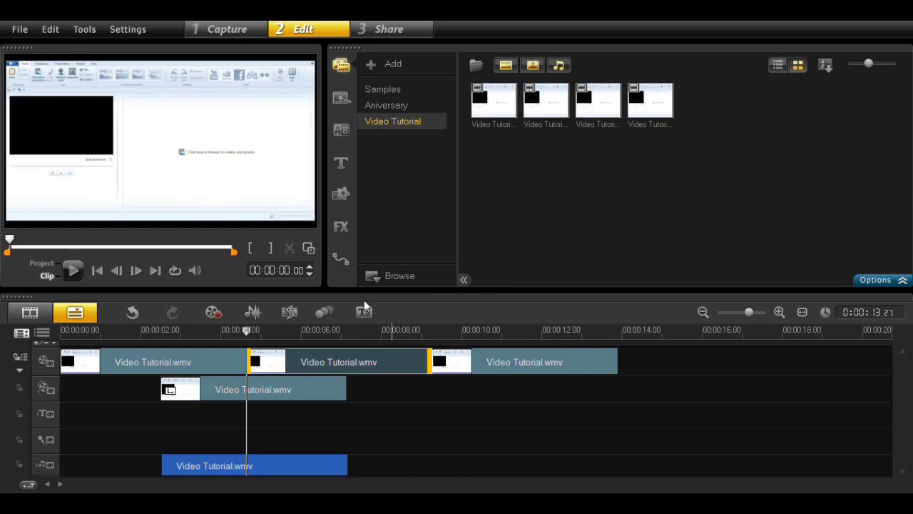
right_click(353, 364)
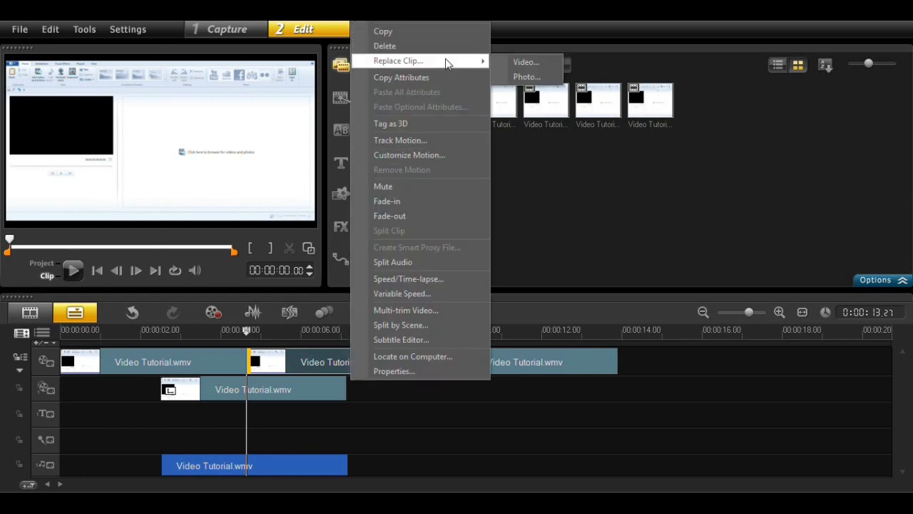
click(506, 64)
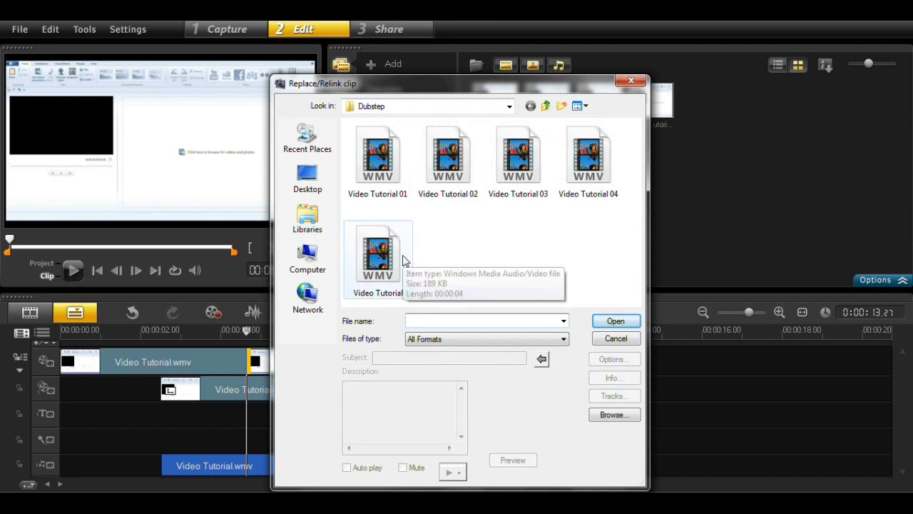
click(403, 261)
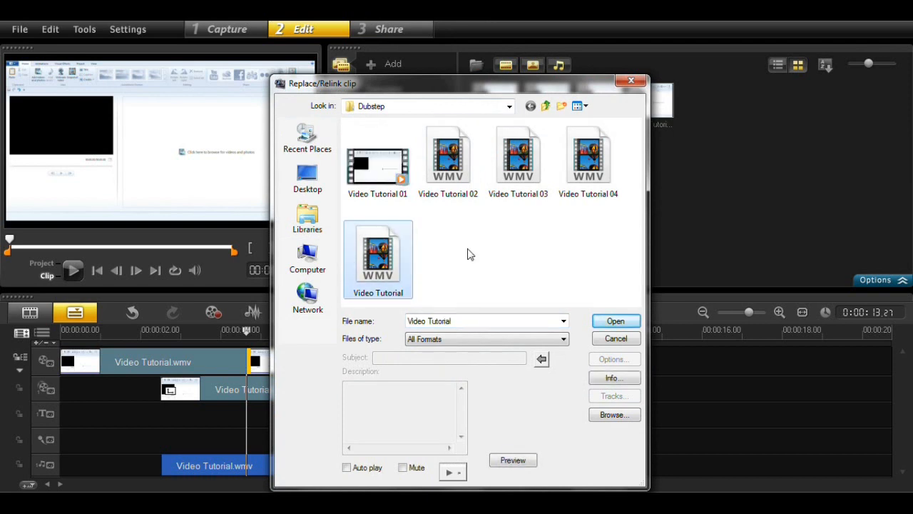
key(Return)
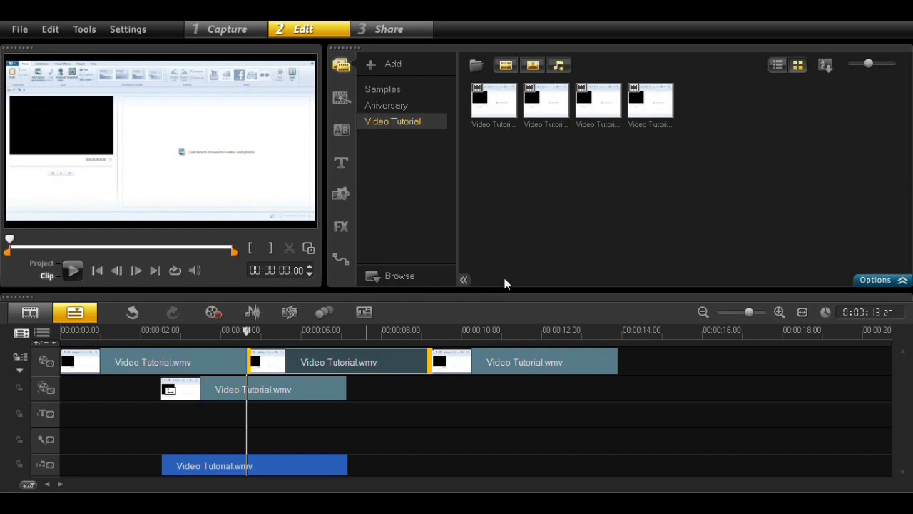
key(Delete)
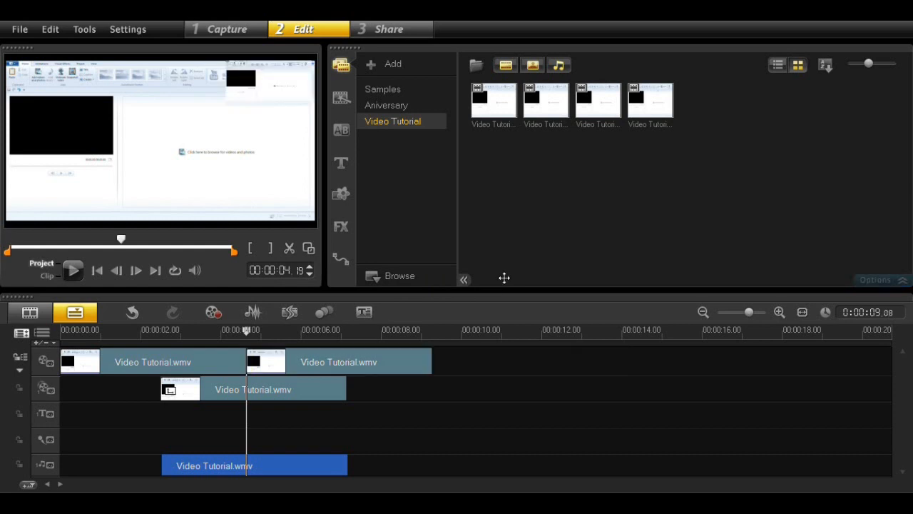
Step: Show the Frame graphics in the library
click(342, 193)
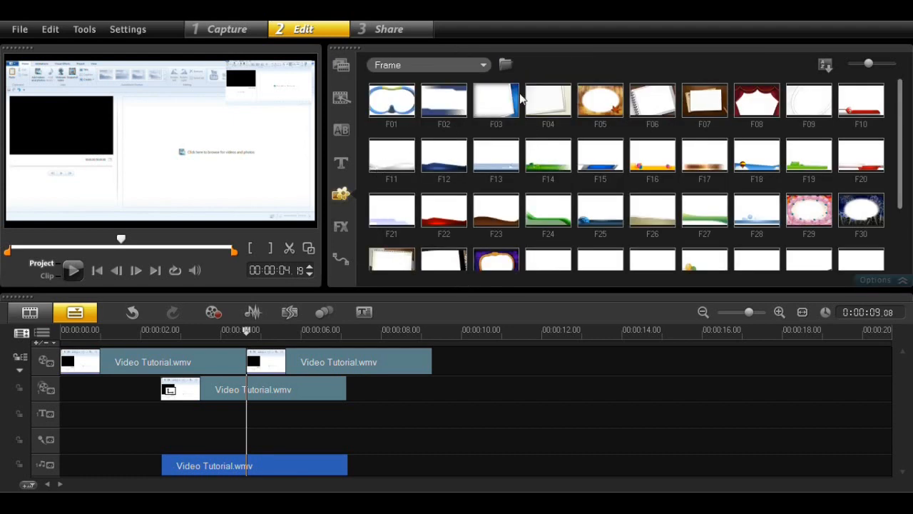
Step: Place frame F22 ahead of the Video Tutorial clip on the overlay track and scale it down toward the picture's upper-left corner
click(457, 221)
drag(457, 221, 123, 387)
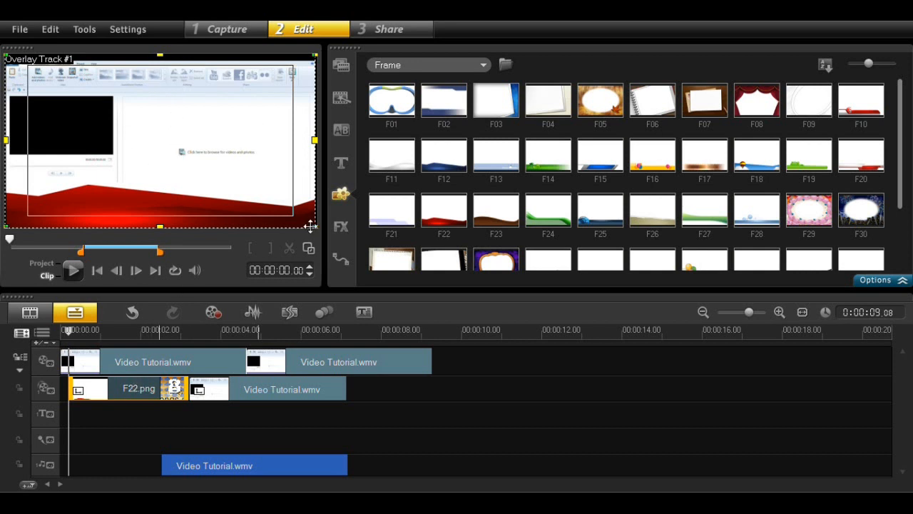
drag(316, 227, 259, 196)
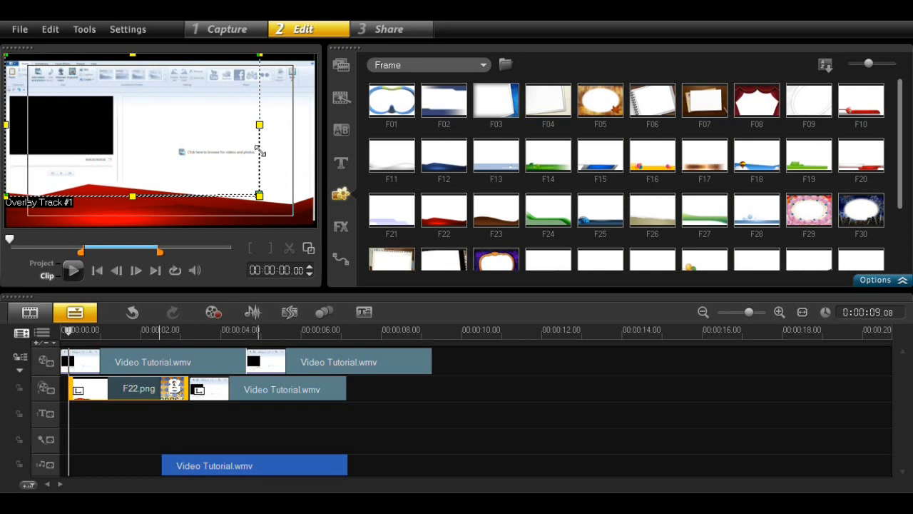
click(299, 389)
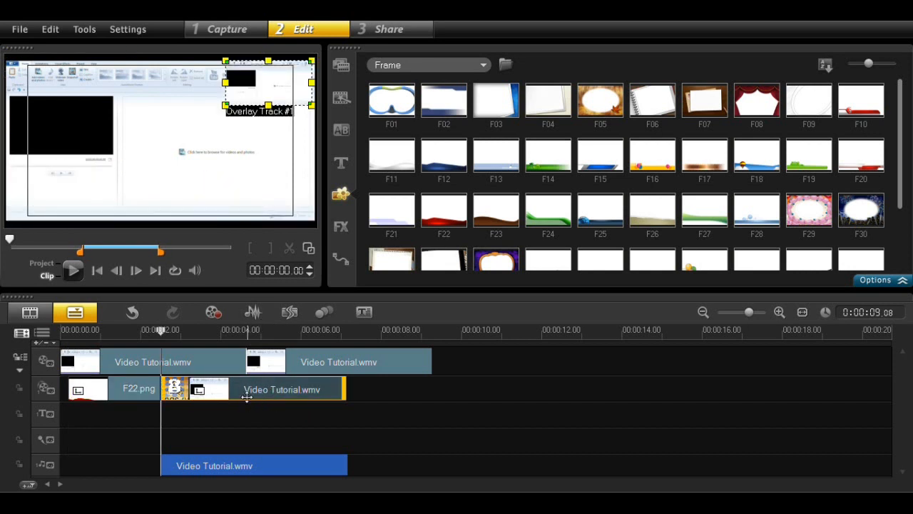
Step: Examine how many overlay, title and music tracks the Track Manager offers, without changing any of the counts
click(42, 333)
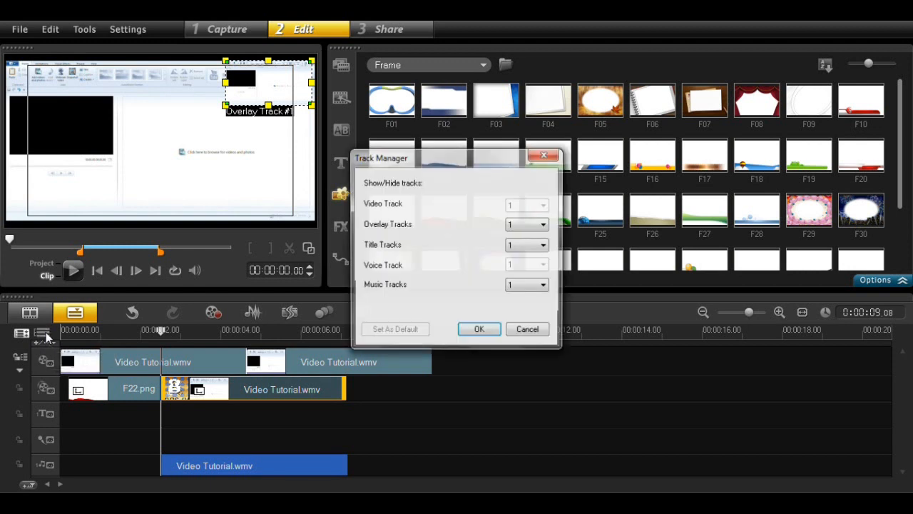
click(544, 227)
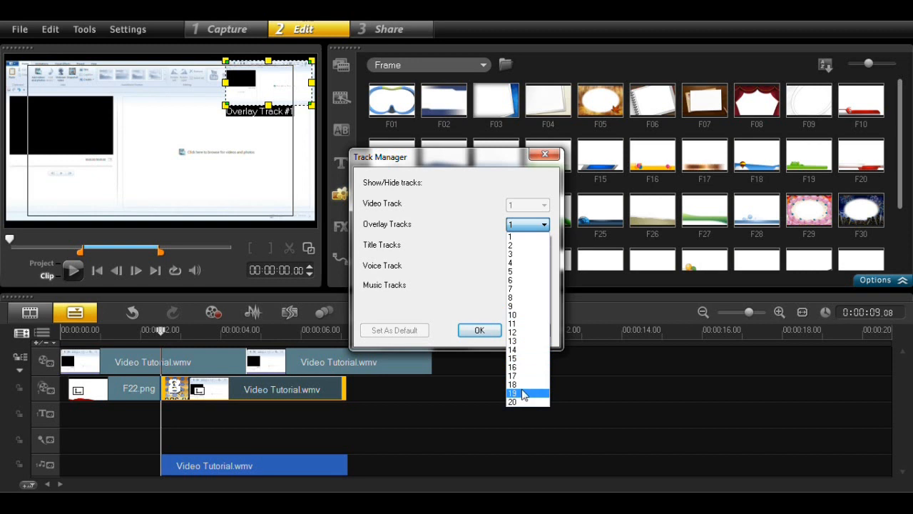
click(449, 206)
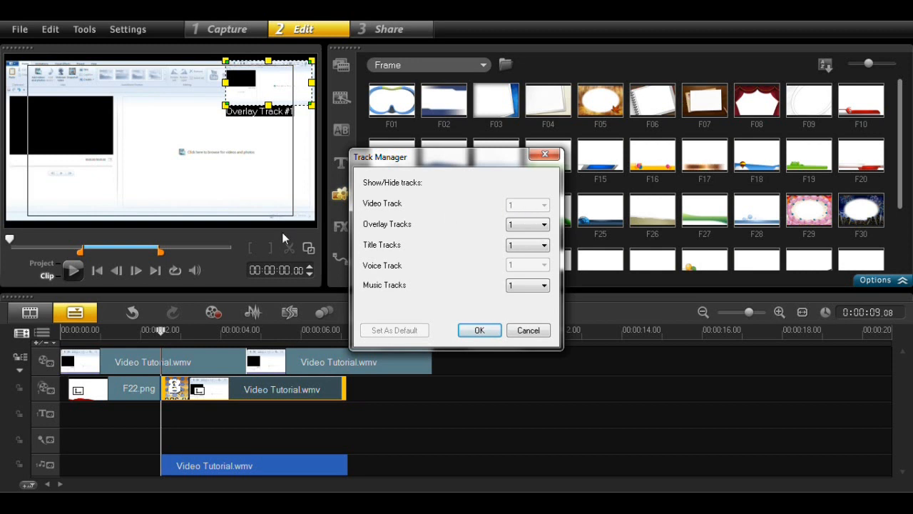
click(521, 246)
click(443, 245)
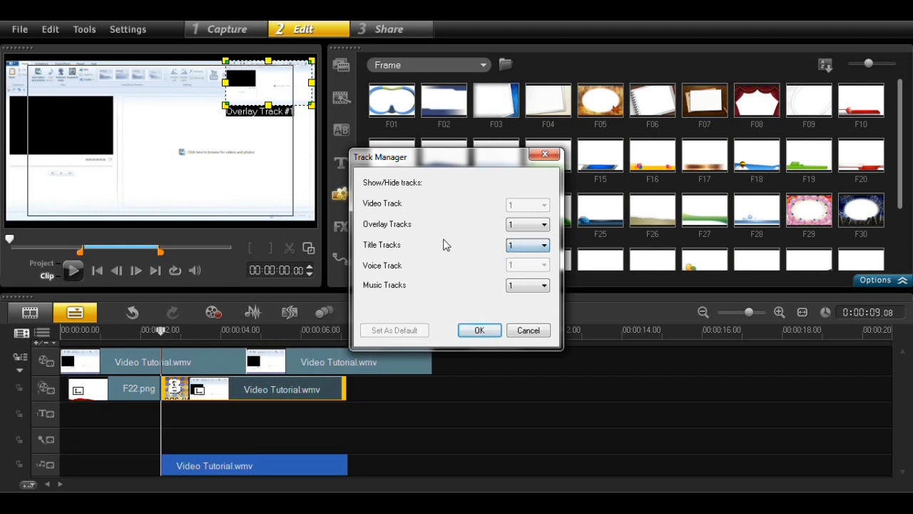
click(520, 227)
click(447, 255)
click(514, 286)
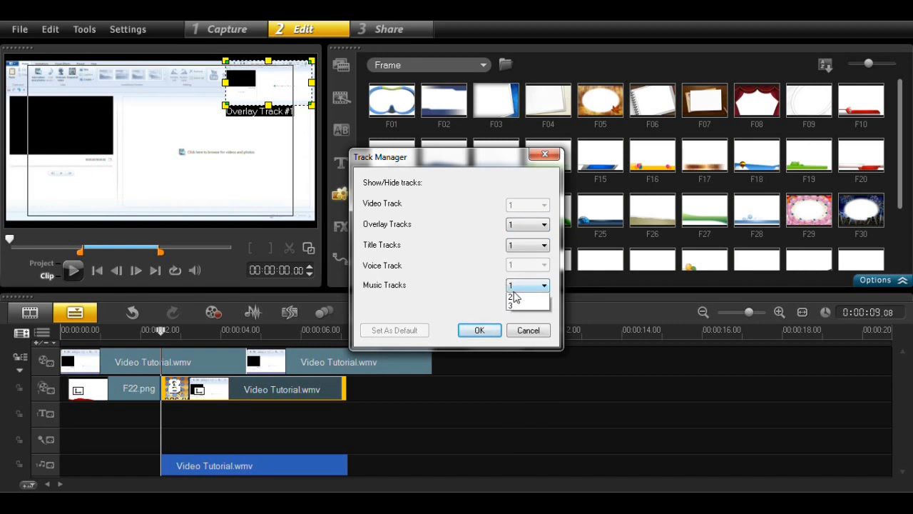
click(461, 283)
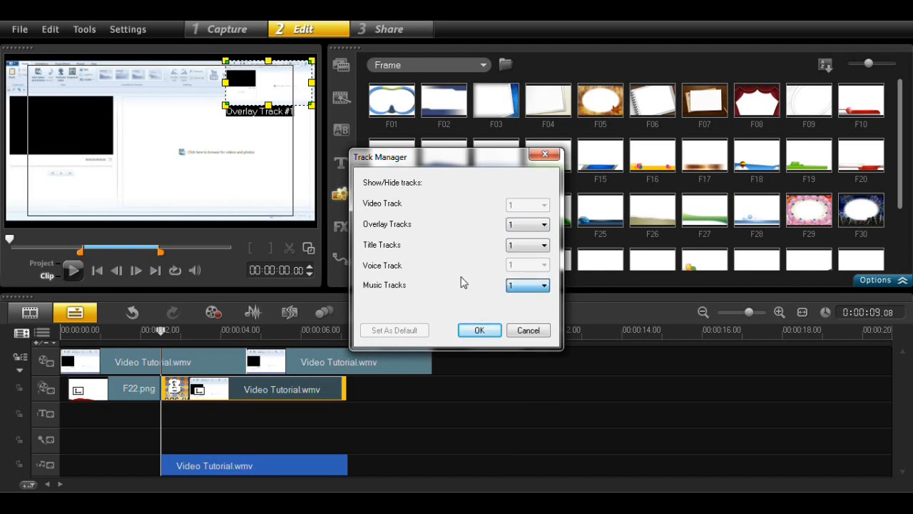
click(538, 249)
click(456, 246)
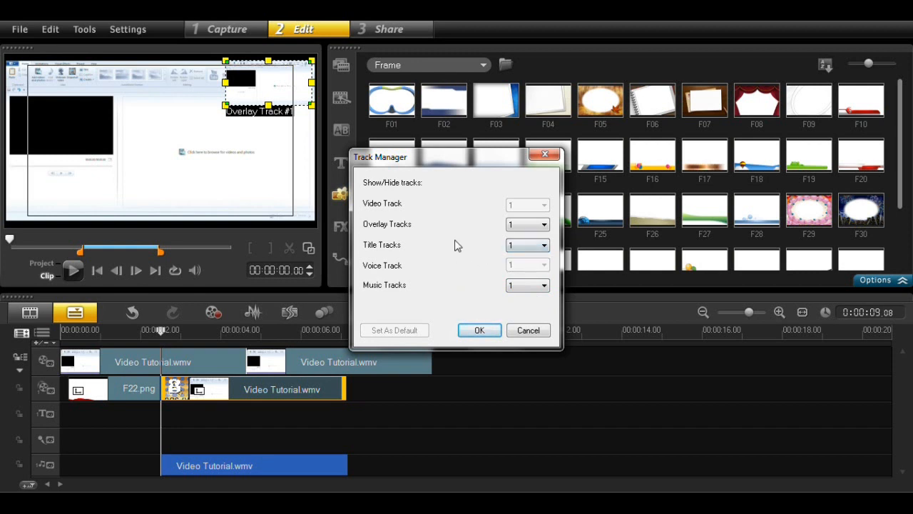
click(545, 155)
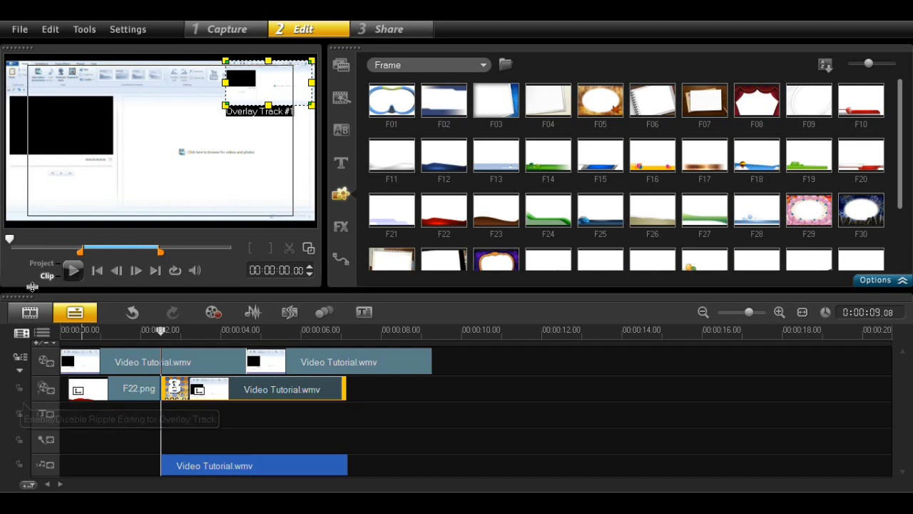
Step: Set the number of overlay tracks to 7 and try the timeline with and without all visible tracks fitted in view
click(27, 337)
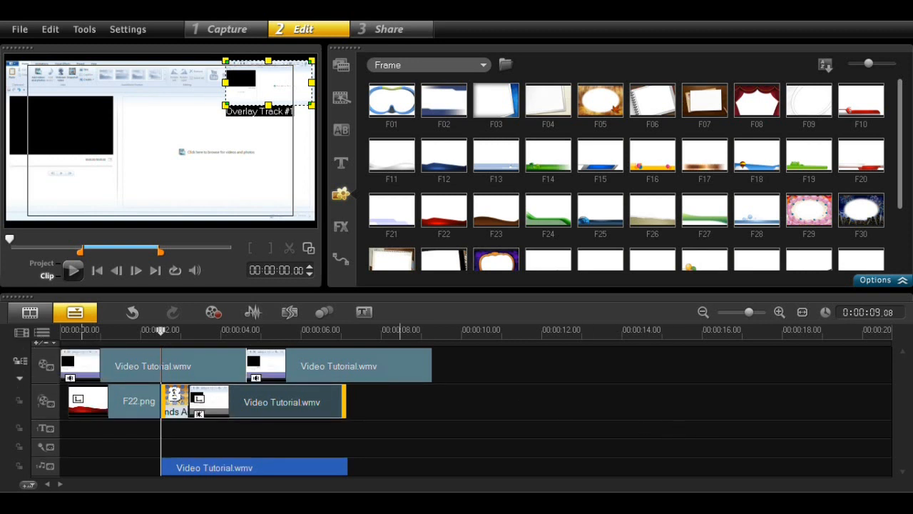
click(22, 333)
click(42, 333)
click(543, 224)
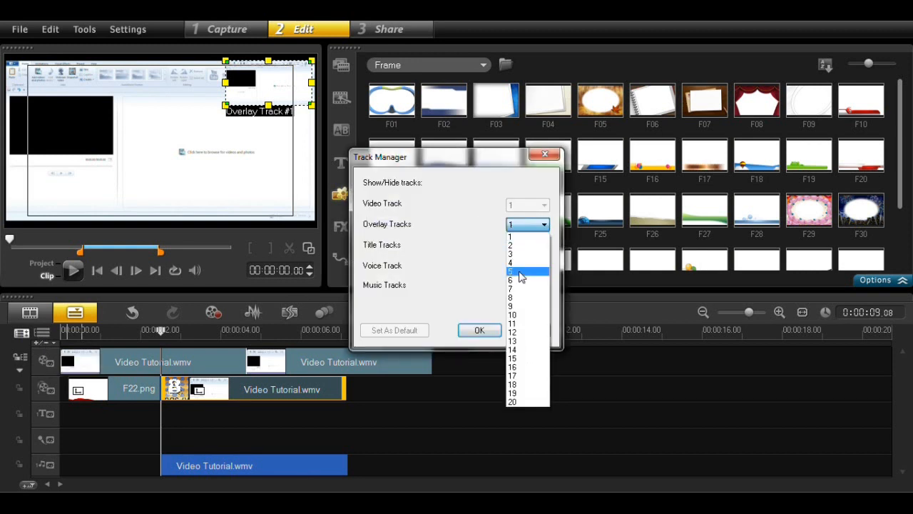
click(521, 287)
click(479, 334)
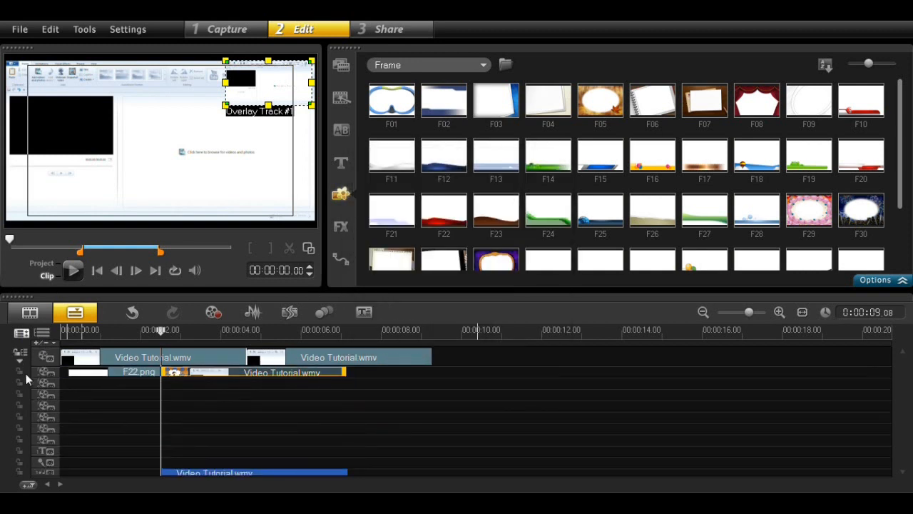
click(22, 331)
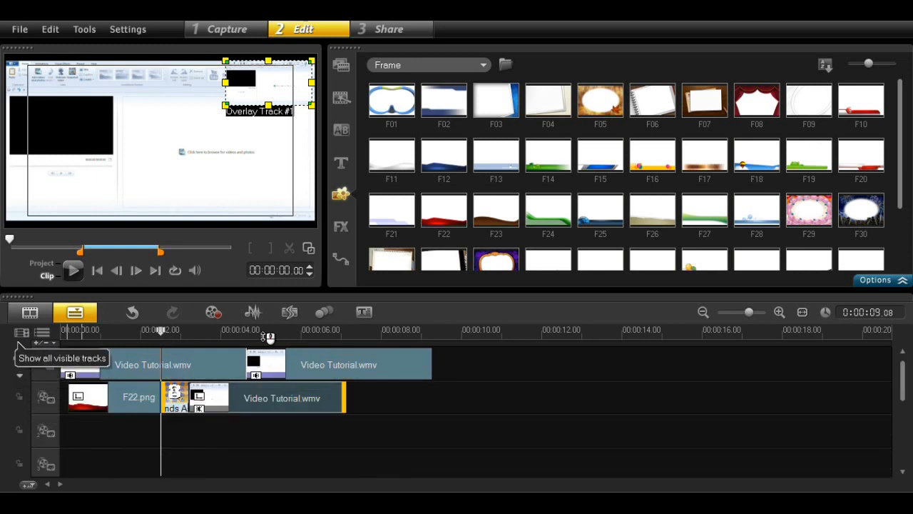
click(22, 333)
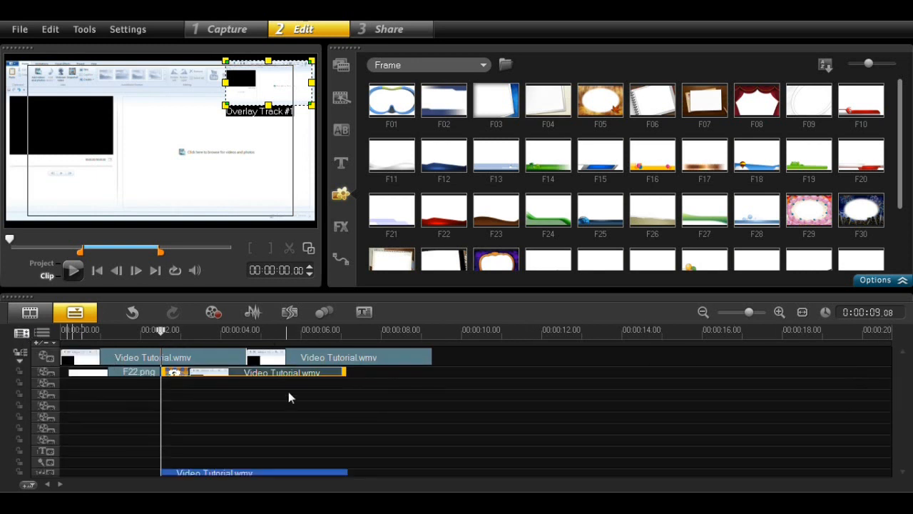
Step: Set the number of overlay tracks to 2 in the Track Manager
click(43, 333)
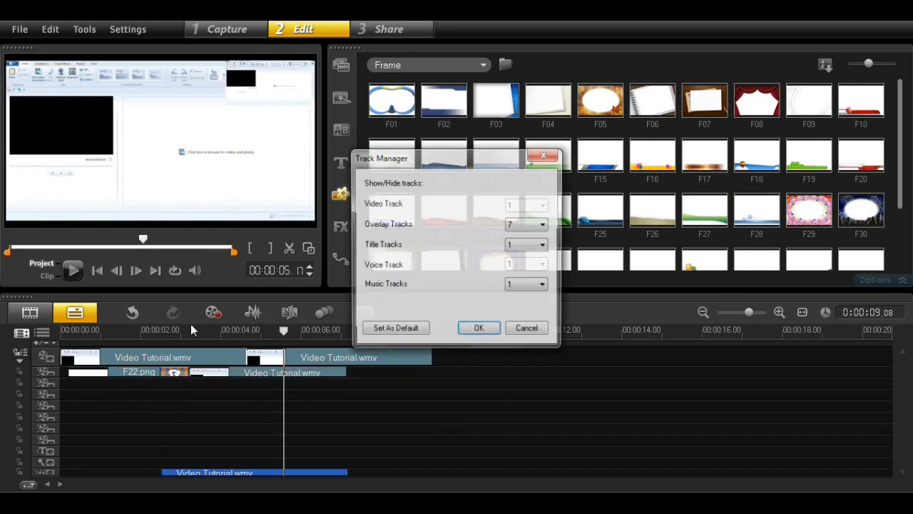
click(543, 225)
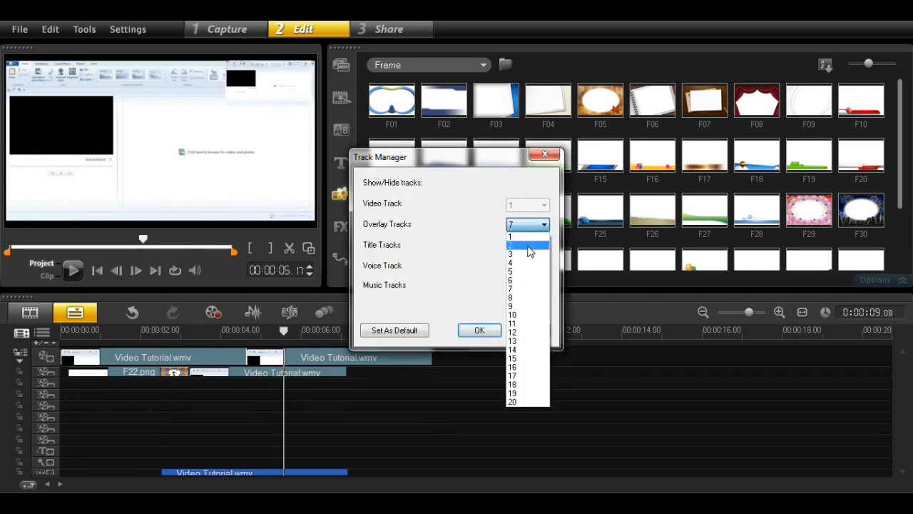
click(529, 245)
click(478, 330)
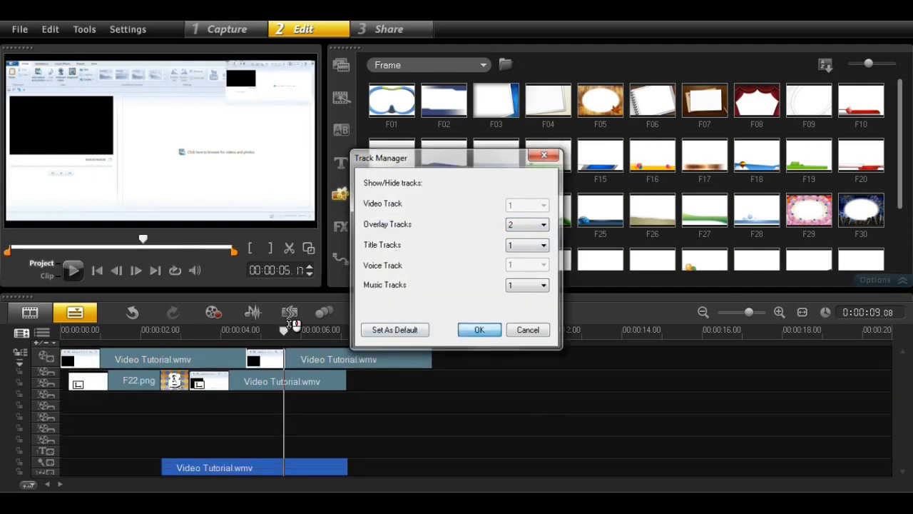
click(43, 333)
click(541, 154)
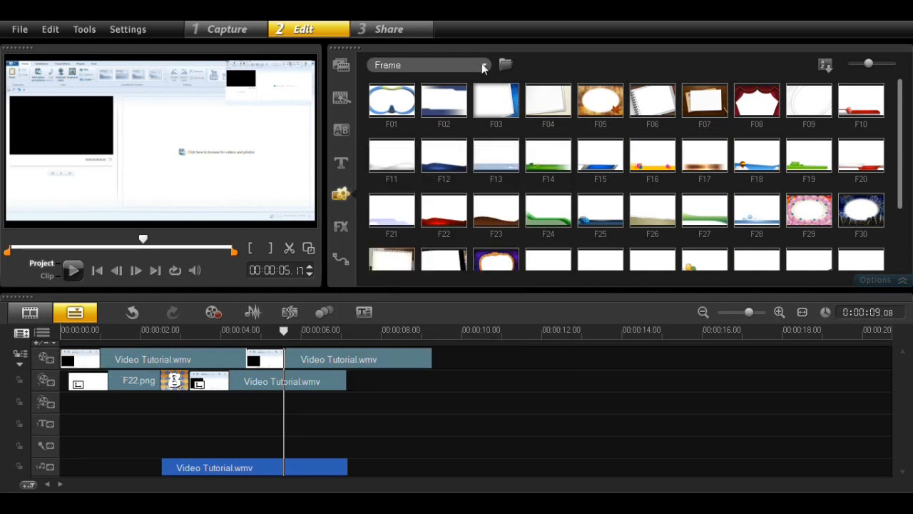
Step: Add the red color clip (178,0,0) from the Color graphics to the overlay track and move it to the end of the video track
click(483, 67)
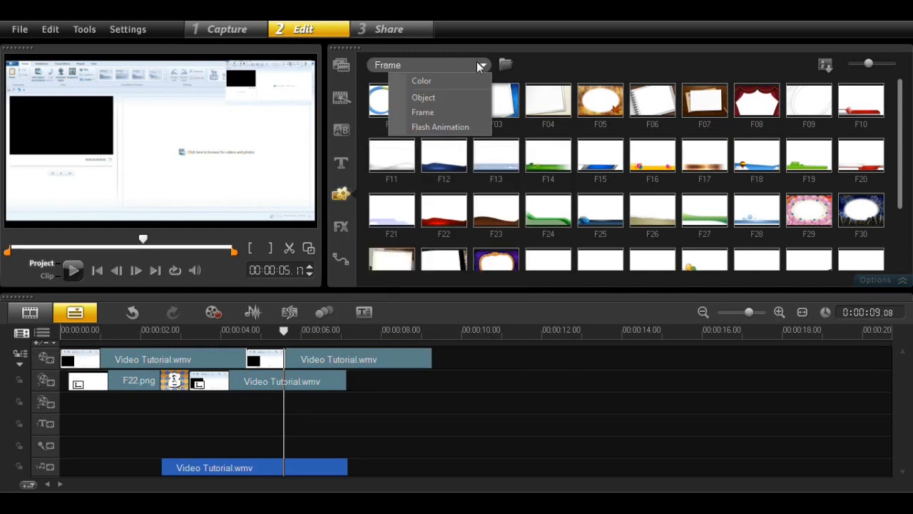
click(440, 82)
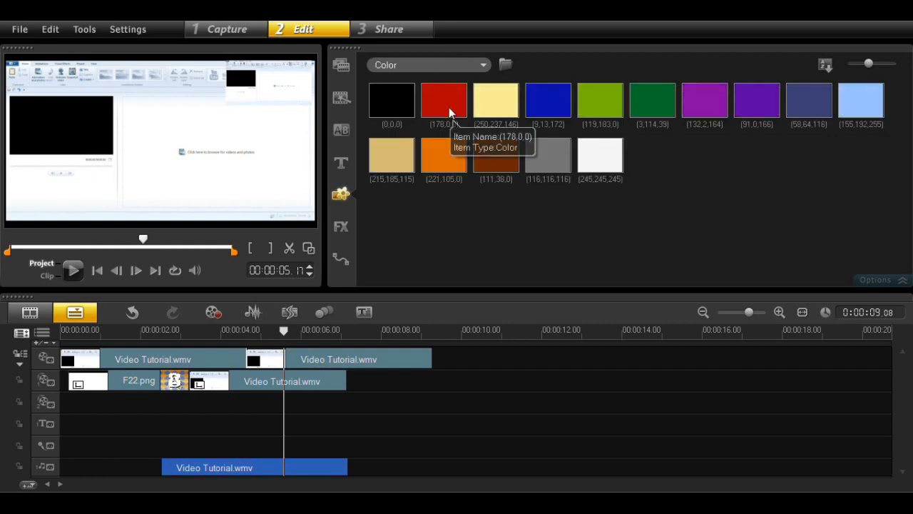
click(449, 107)
drag(448, 107, 386, 374)
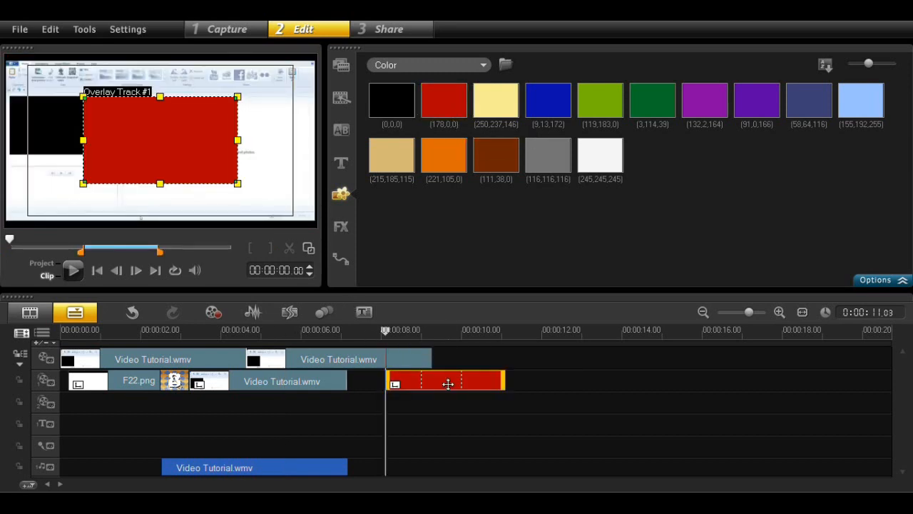
drag(448, 384, 495, 359)
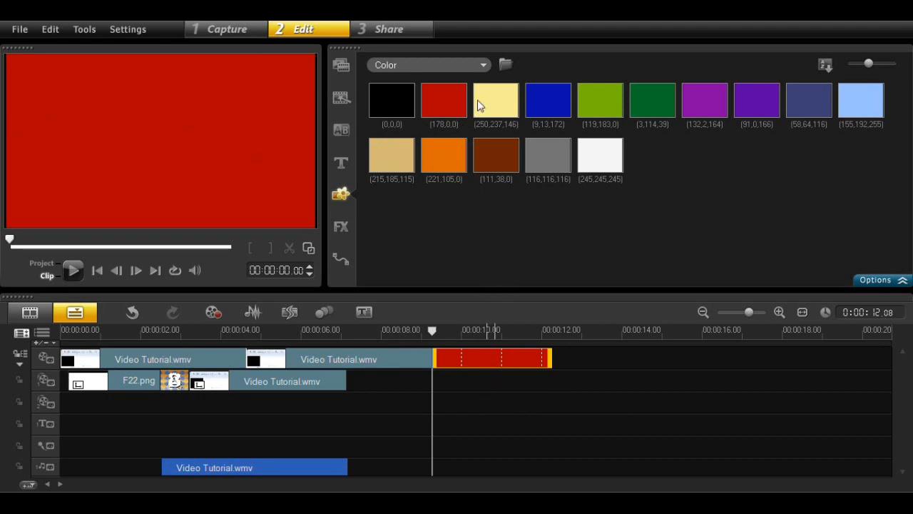
Step: Add the film strip D17 from the Object graphics to the overlay track after the Video Tutorial clip
click(482, 65)
click(432, 102)
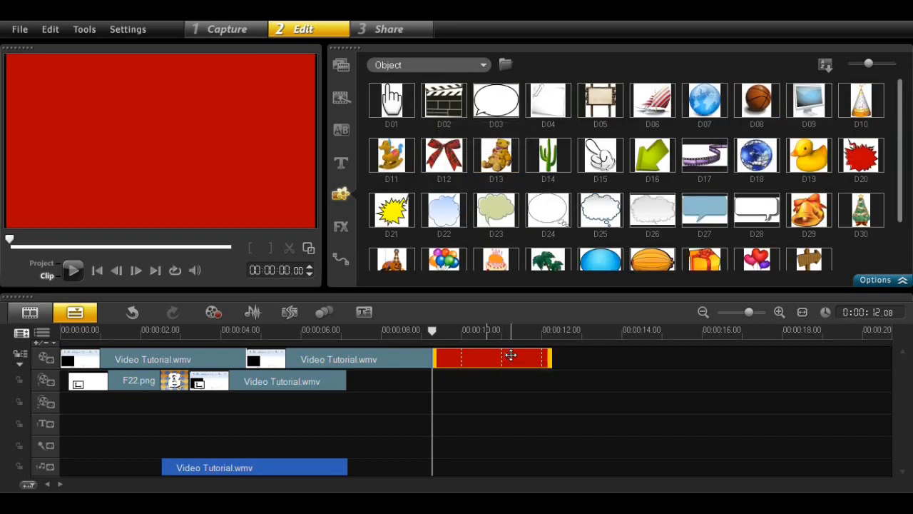
click(614, 216)
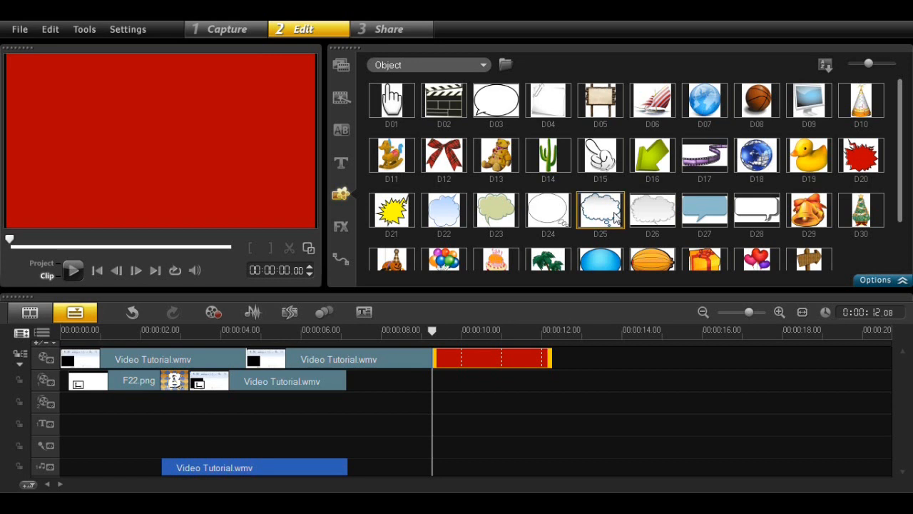
scroll(605, 207, down, 1)
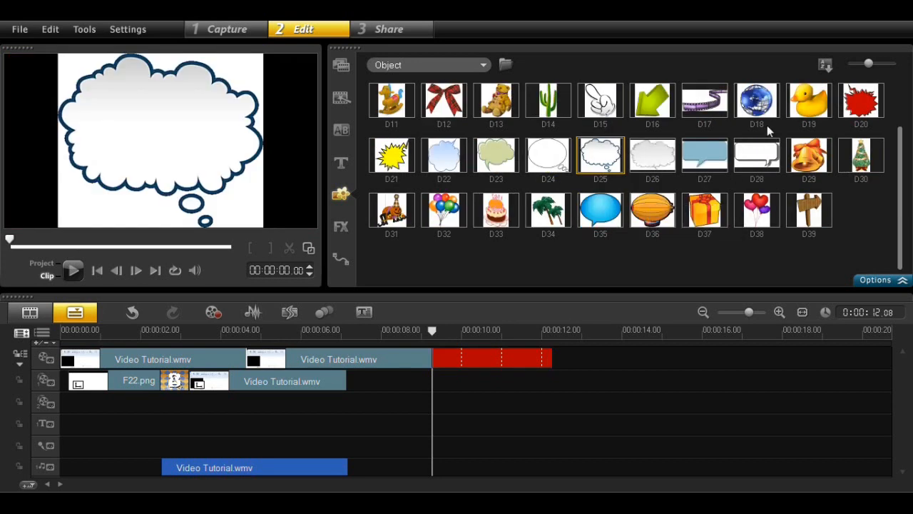
click(748, 166)
click(715, 109)
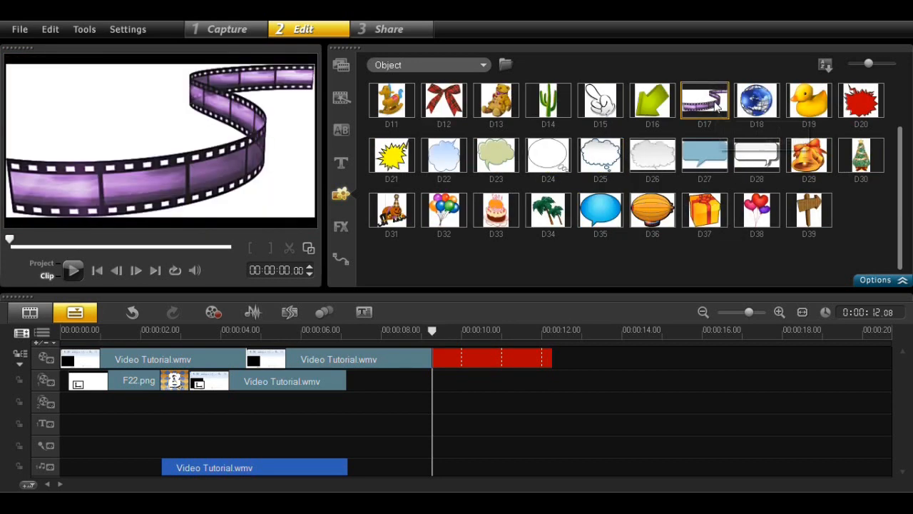
drag(340, 373, 395, 373)
click(432, 377)
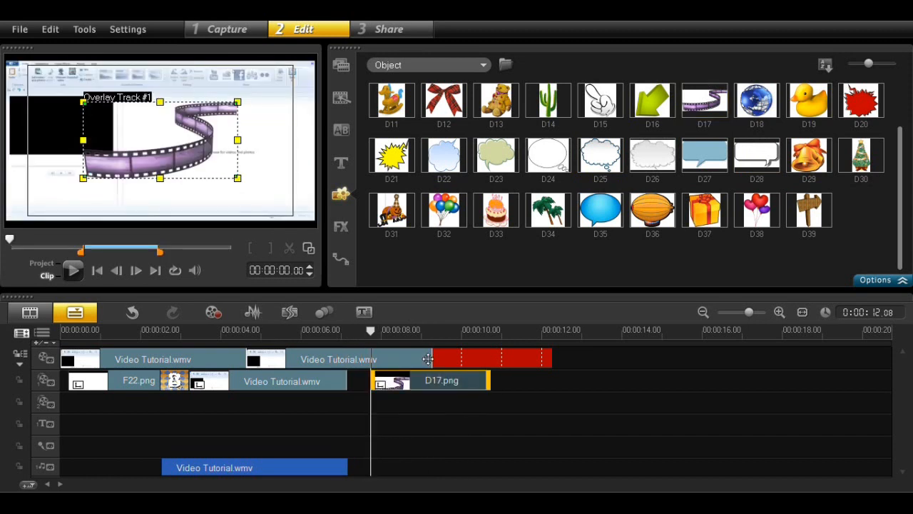
Step: Reposition the D17 film strip in the preview so it sits against the left edge of the picture, over the black area
drag(137, 137, 71, 112)
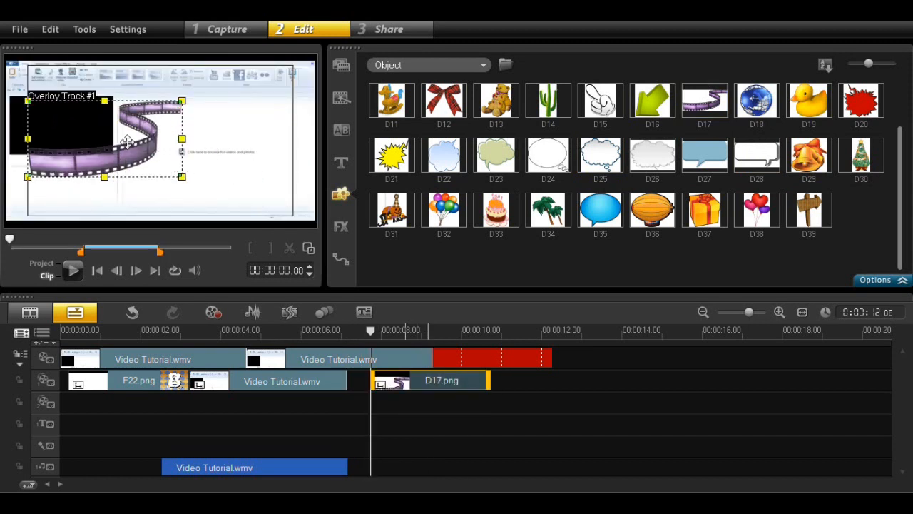
drag(147, 149, 212, 132)
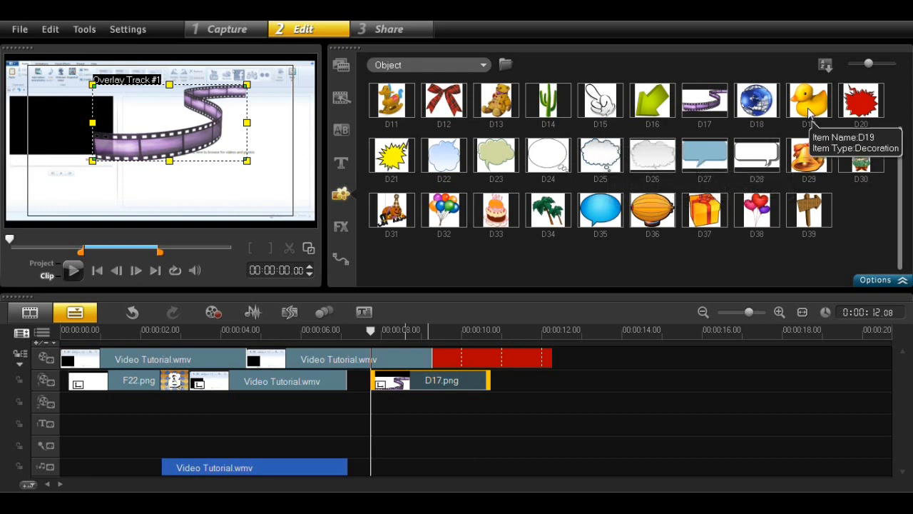
drag(201, 123, 107, 134)
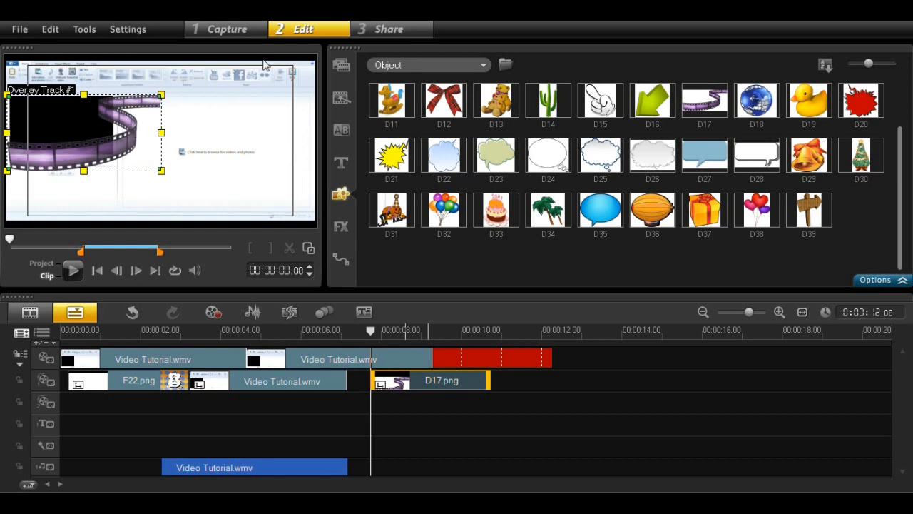
Step: Browse the Flash Animation graphics and preview the MotionD01 crown animation
click(482, 65)
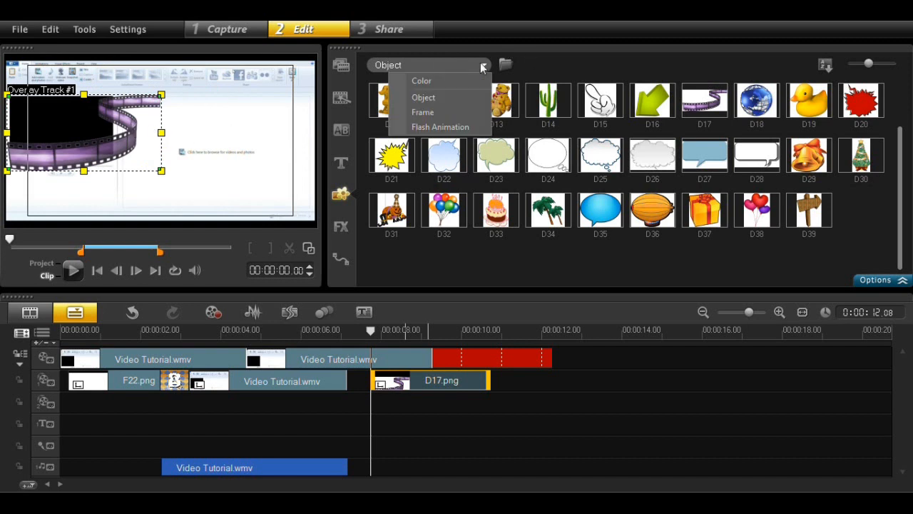
click(446, 127)
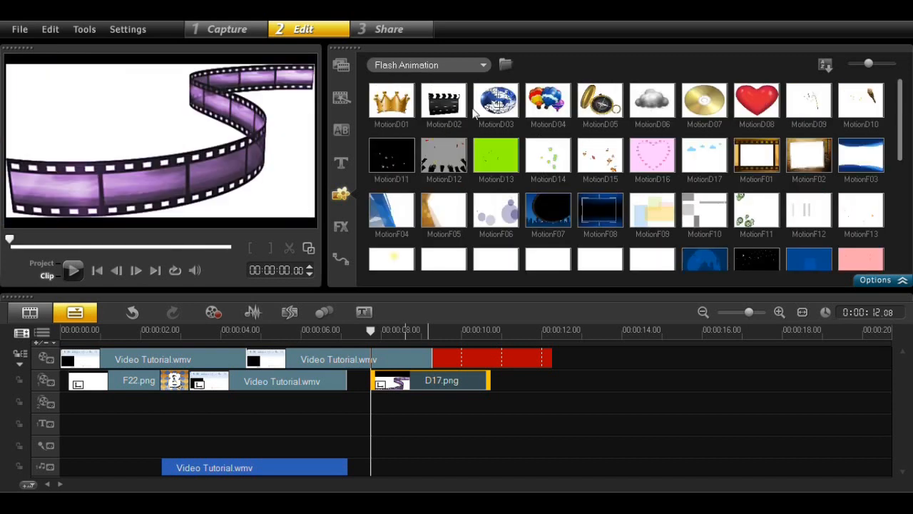
click(390, 105)
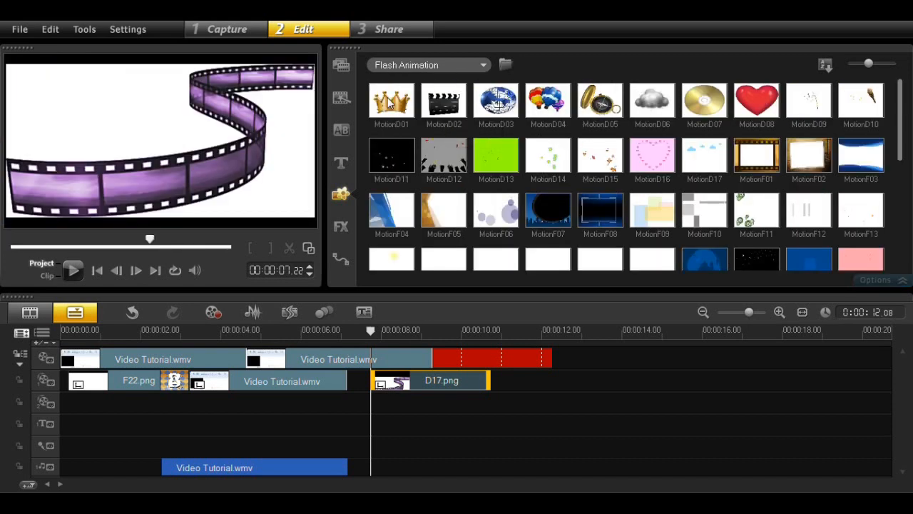
click(390, 106)
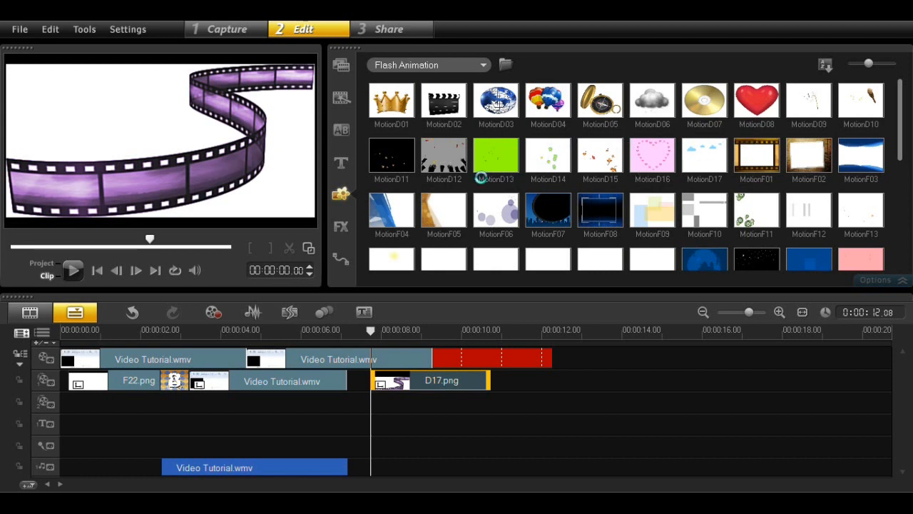
click(389, 104)
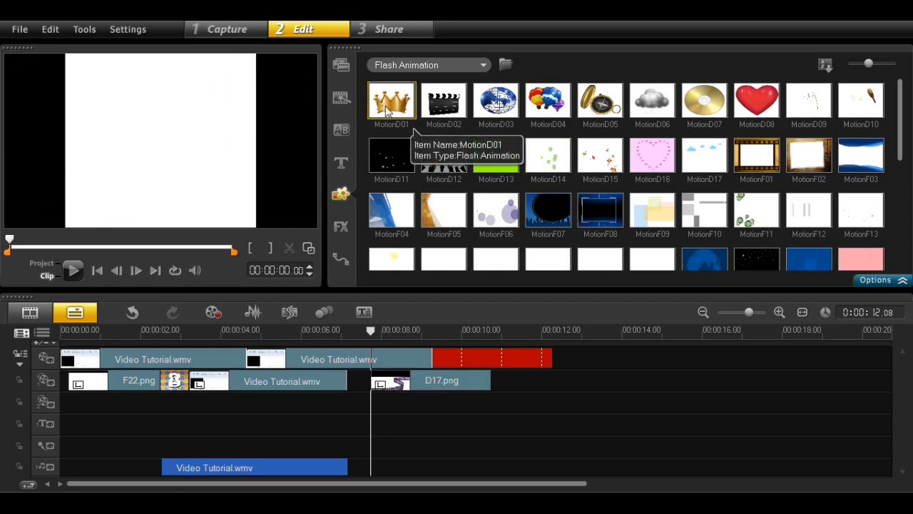
click(74, 274)
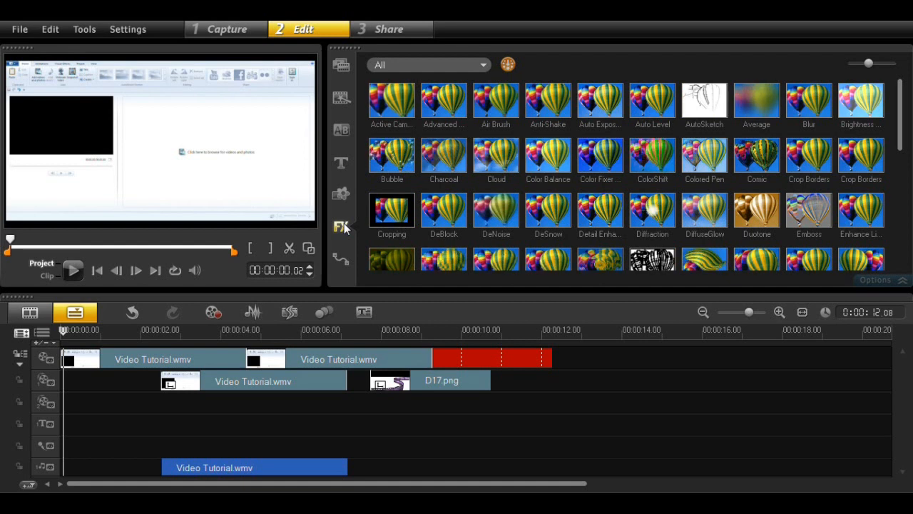
Step: Preview the Active Camera and Cloud video filters and examine the rest of the filter library
click(392, 211)
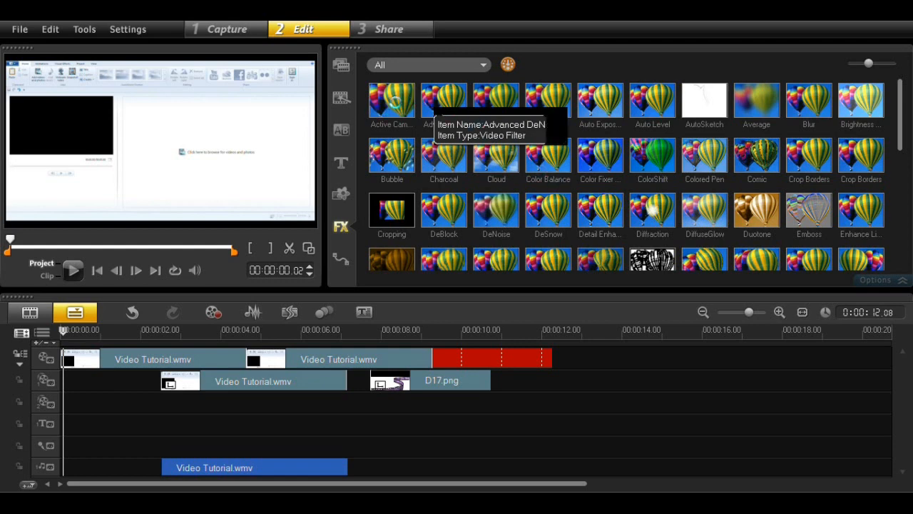
click(398, 107)
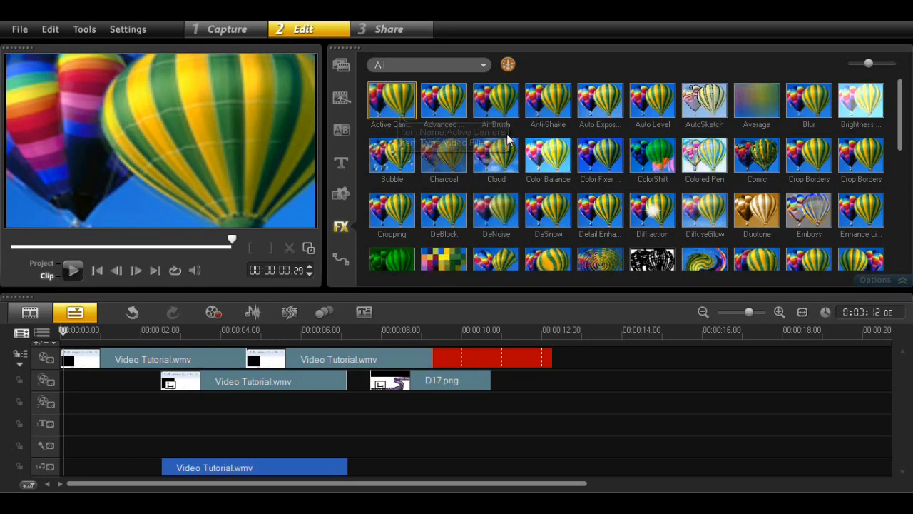
click(498, 169)
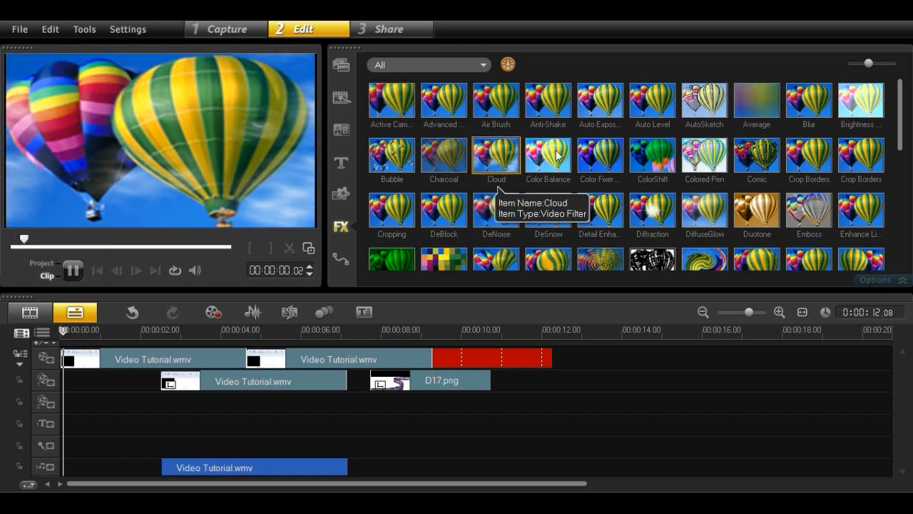
drag(895, 124, 890, 260)
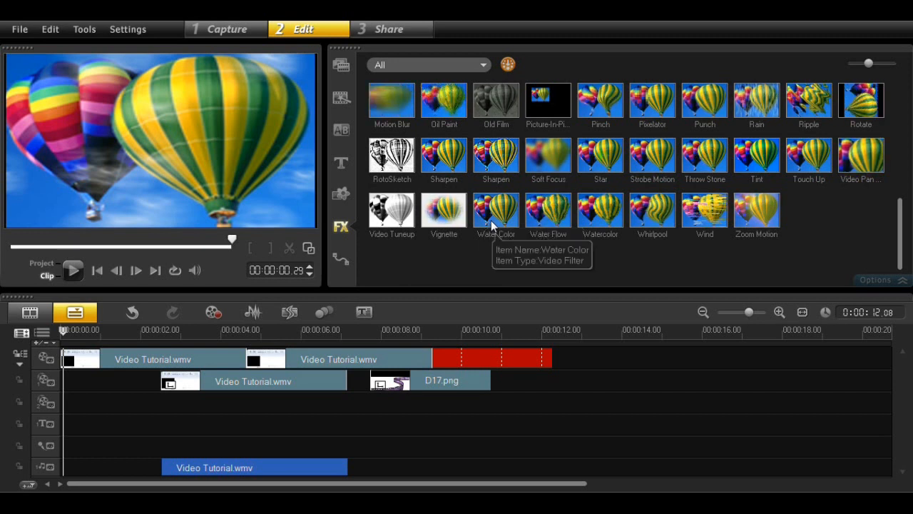
Step: Review the project saving commands and the web upload destinations for sharing, including the YouTube formats
click(16, 30)
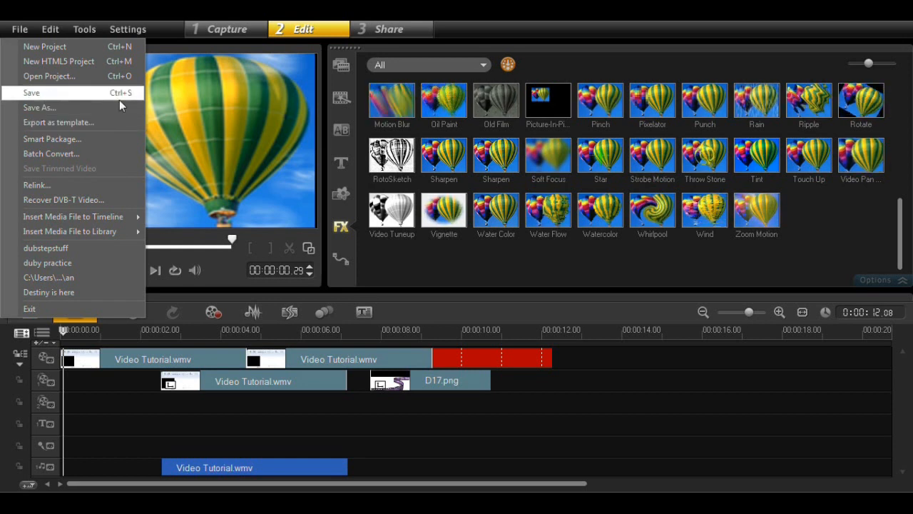
click(376, 32)
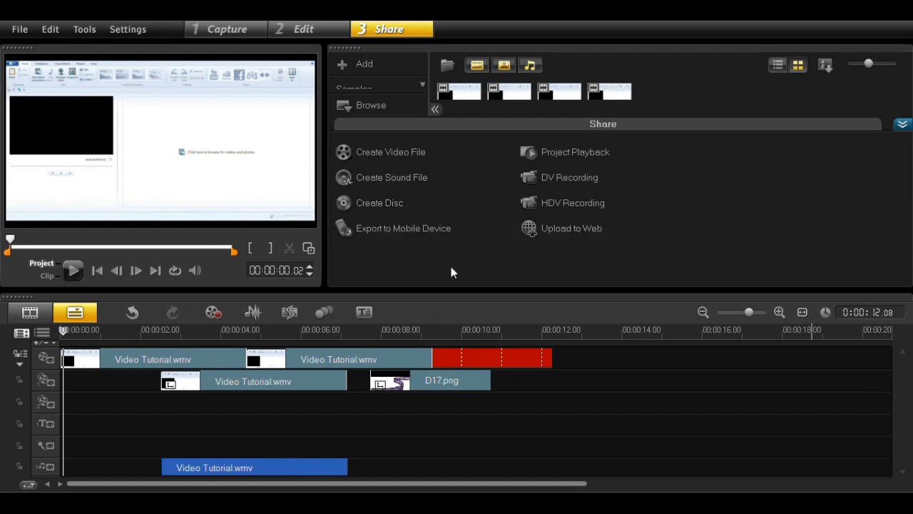
click(593, 231)
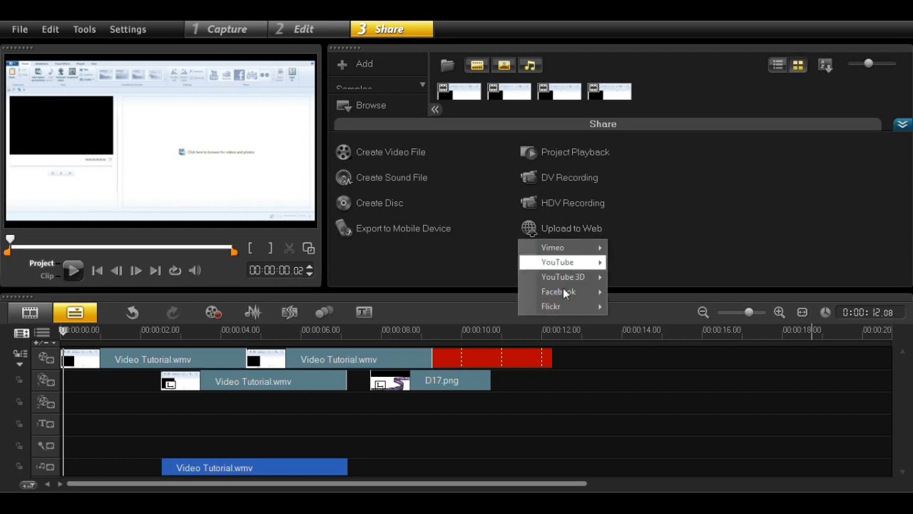
mouse_move(584, 250)
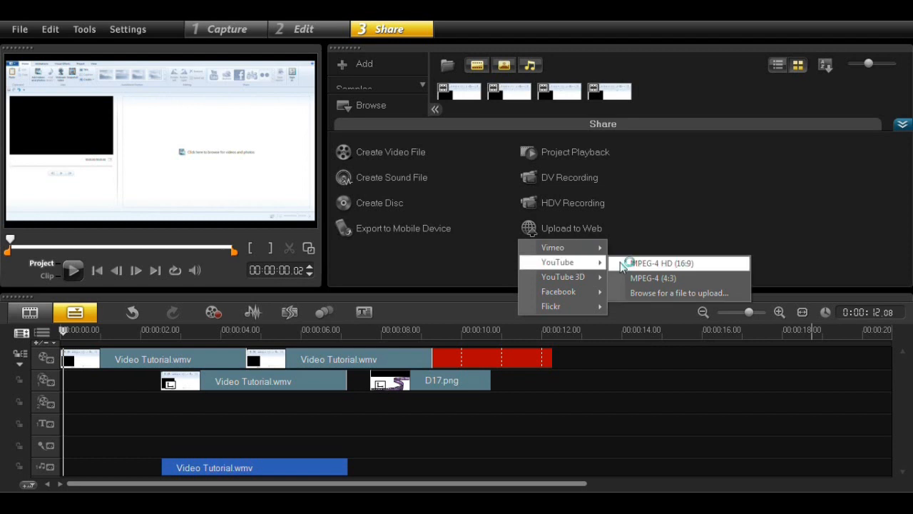
click(730, 190)
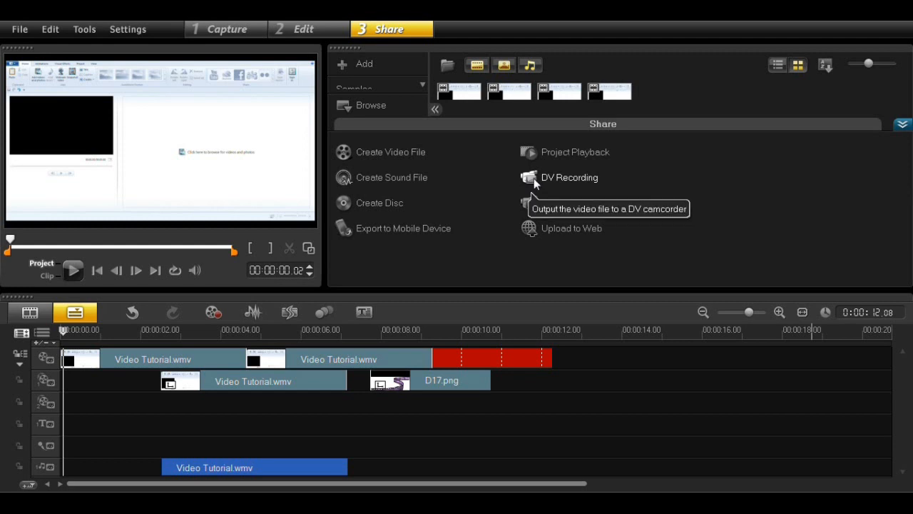
Step: Examine the output formats for creating a video file, including the WMV presets, without exporting
click(380, 154)
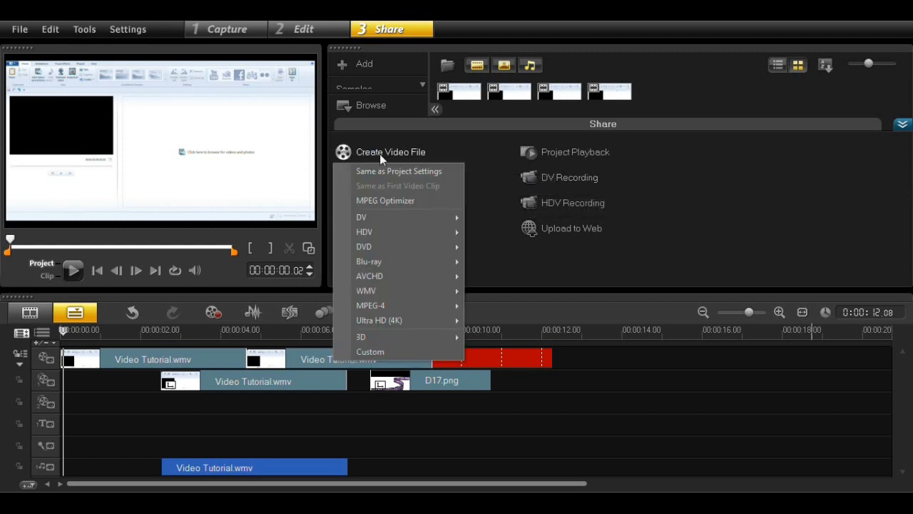
mouse_move(415, 293)
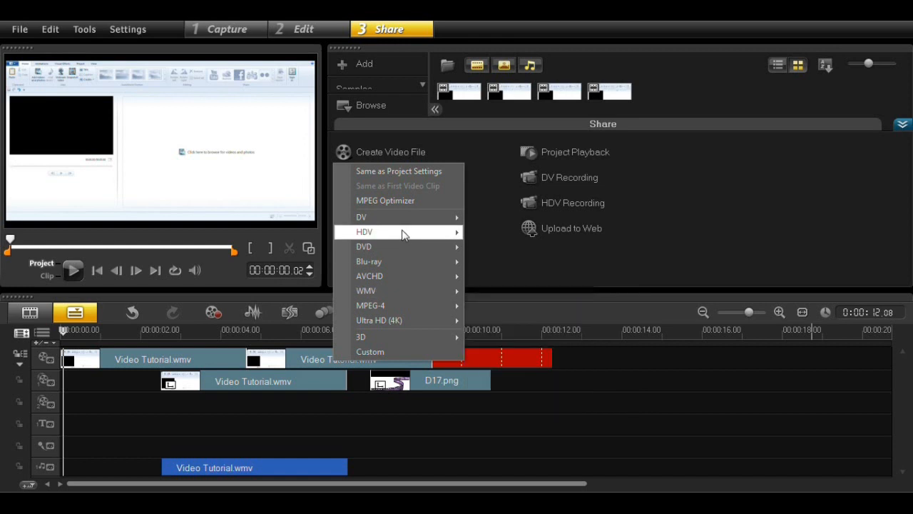
mouse_move(451, 291)
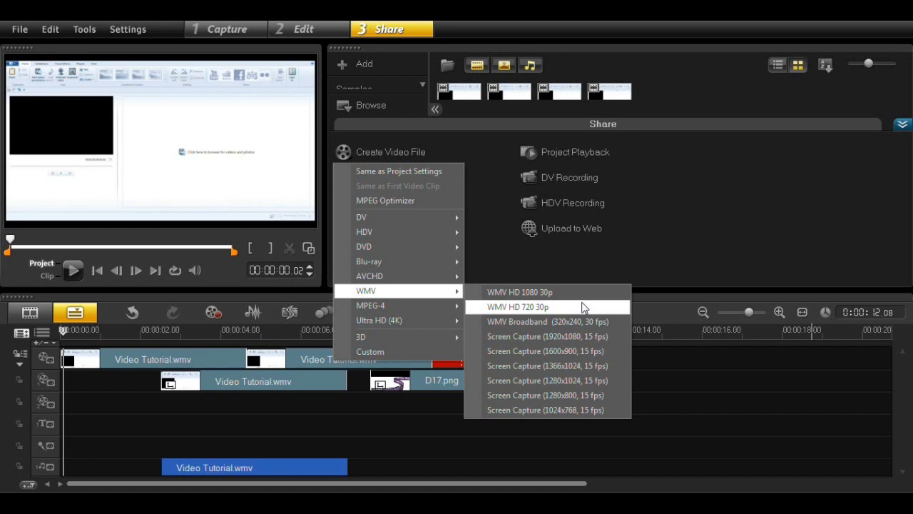
click(692, 234)
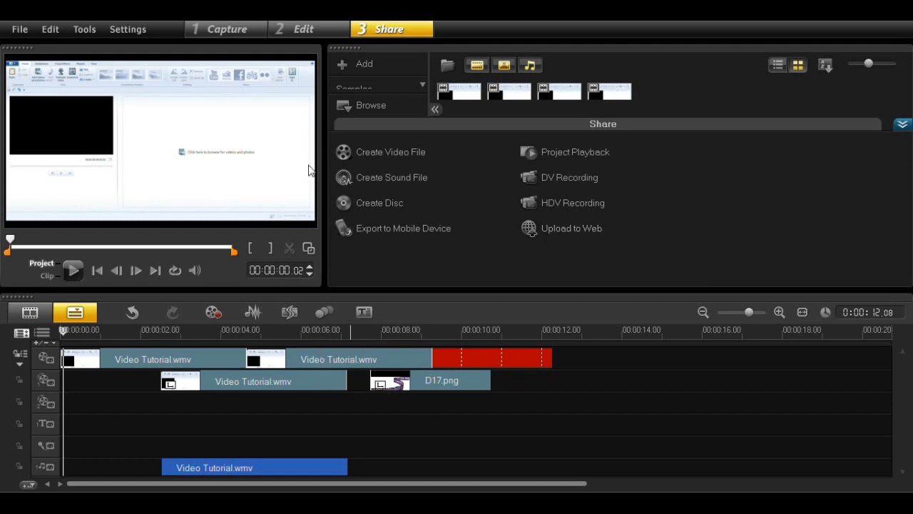
Step: Select the second Video Tutorial clip on the video track and review its editing commands, video options and attributes
click(48, 29)
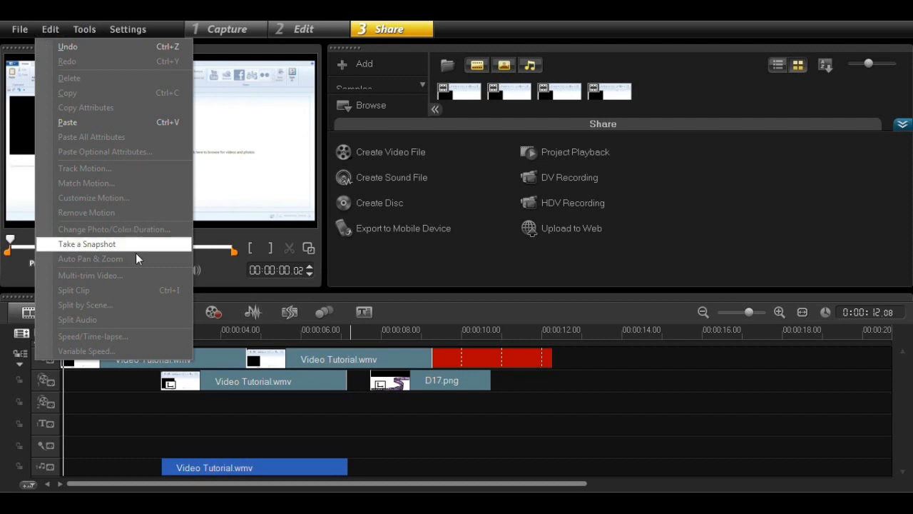
click(348, 361)
click(51, 30)
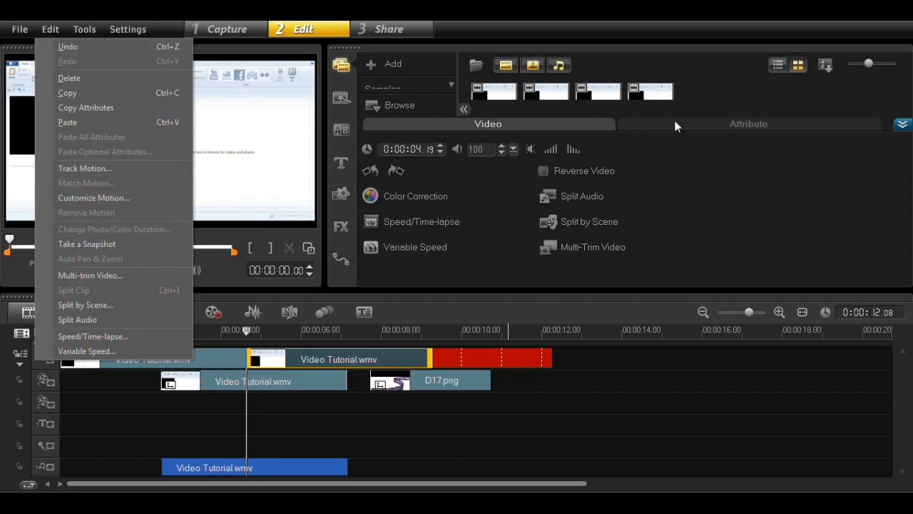
right_click(335, 356)
click(733, 176)
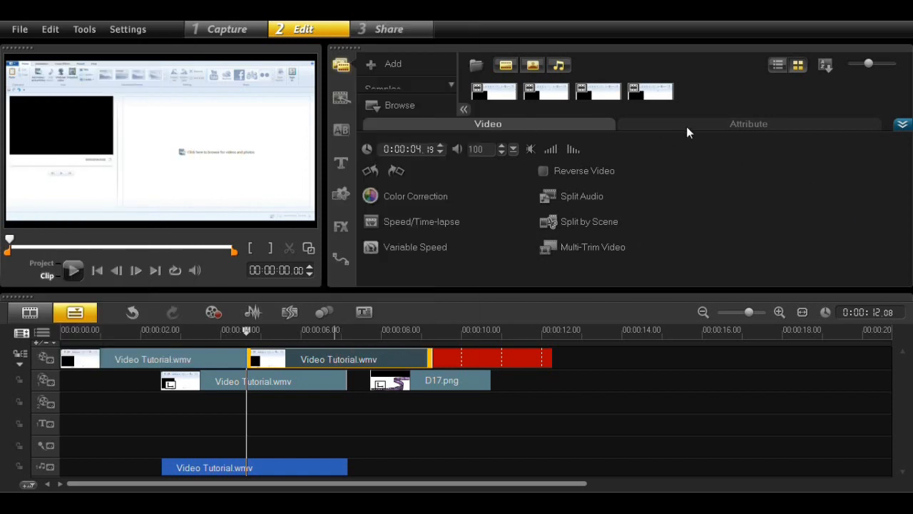
click(686, 128)
click(514, 128)
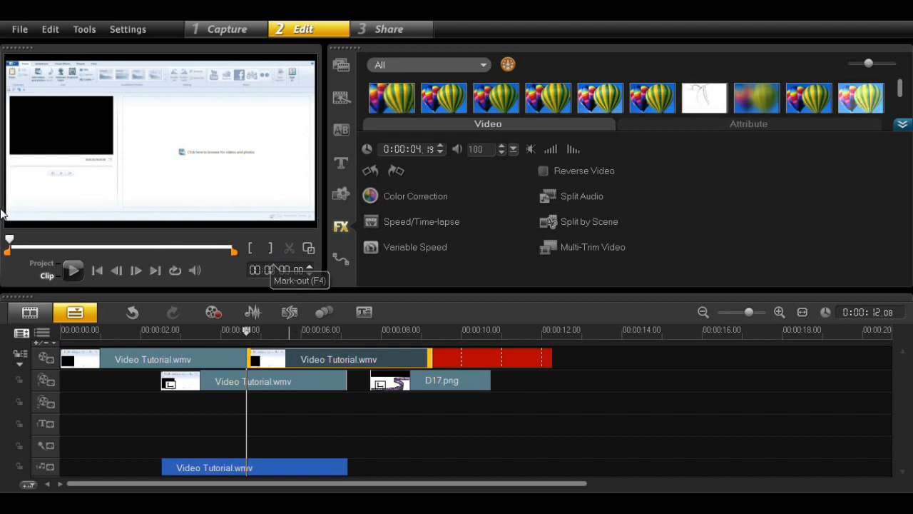
Step: Try the start trim marker of the second Video Tutorial clip and scrub the clip to 00:00:01.25
drag(10, 244, 65, 240)
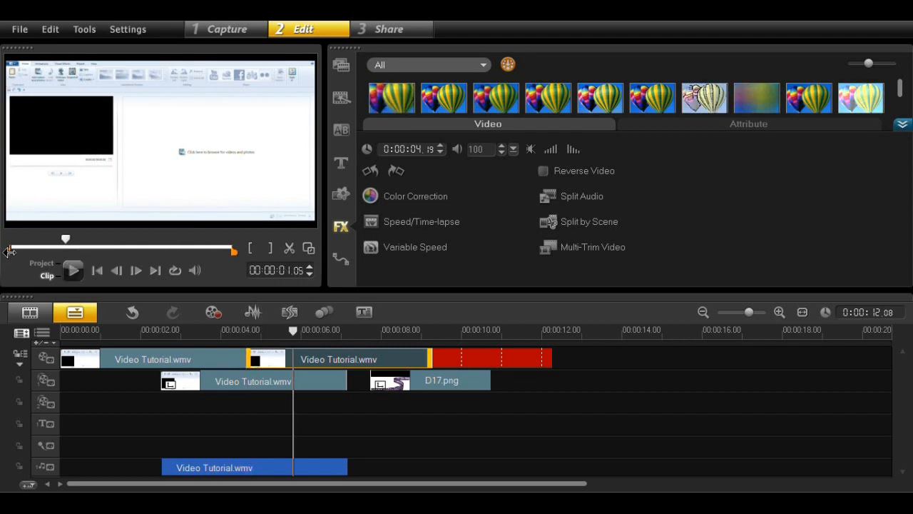
mouse_move(27, 249)
mouse_down()
mouse_move(45, 248)
mouse_move(7, 247)
mouse_up()
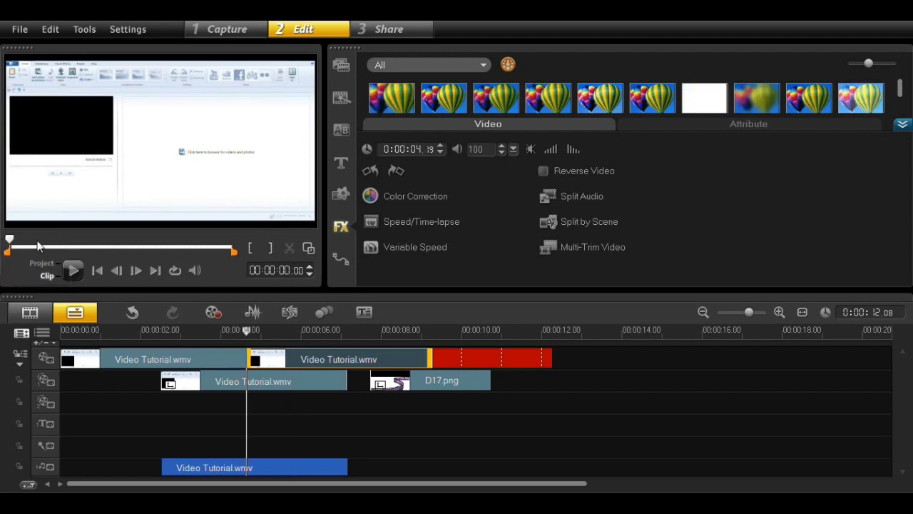
drag(10, 242, 99, 240)
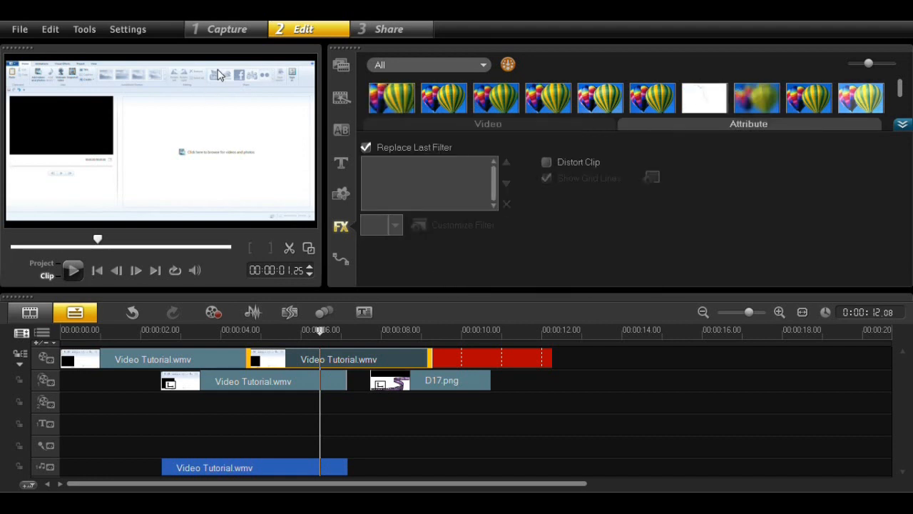
Step: Review the General preferences of the program and close them without changes
click(117, 28)
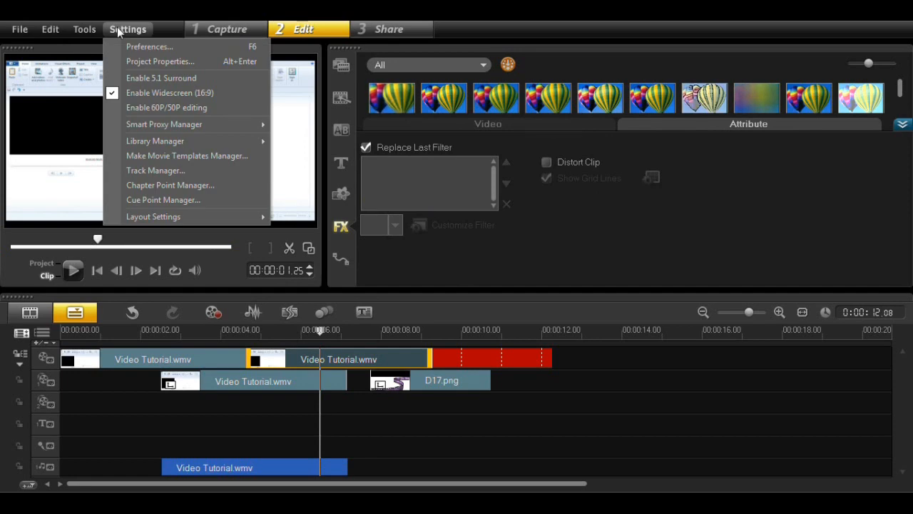
click(150, 46)
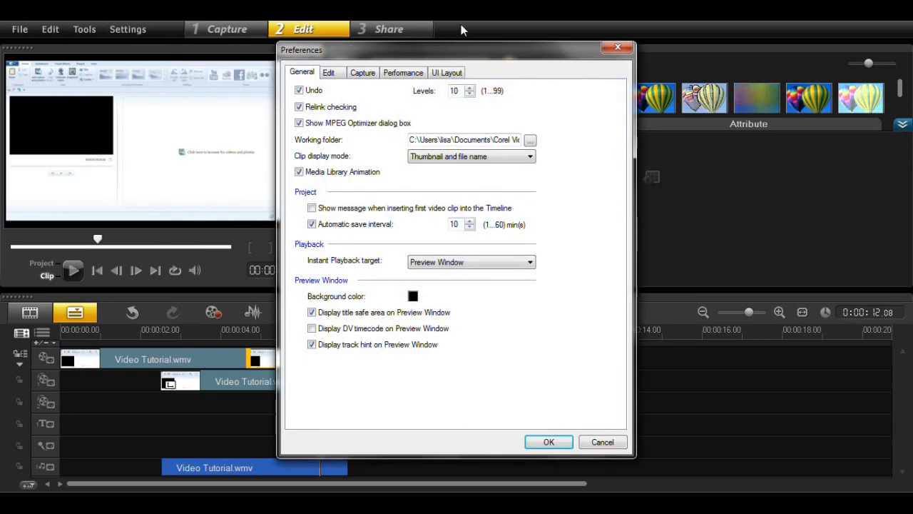
click(616, 48)
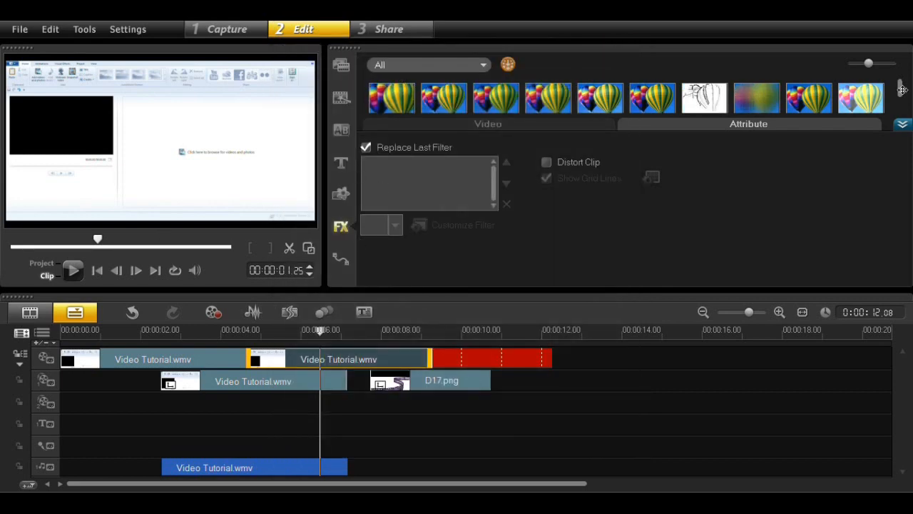
Step: Collapse the clip options, return to the Video Tutorial folder in the media library and deselect the clip
click(902, 124)
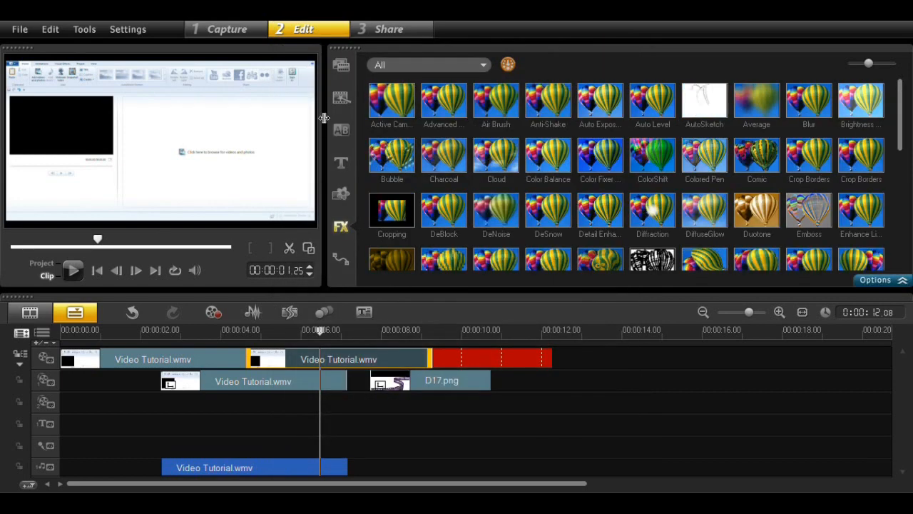
click(341, 70)
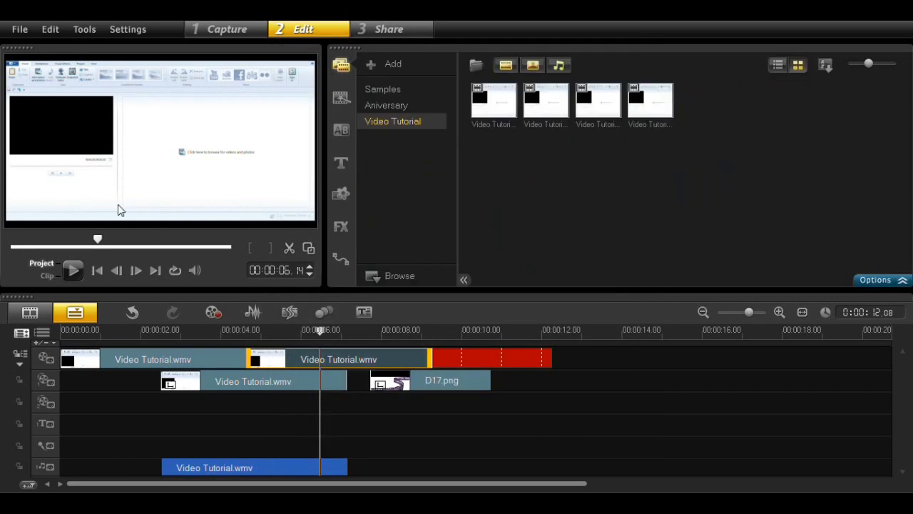
click(544, 140)
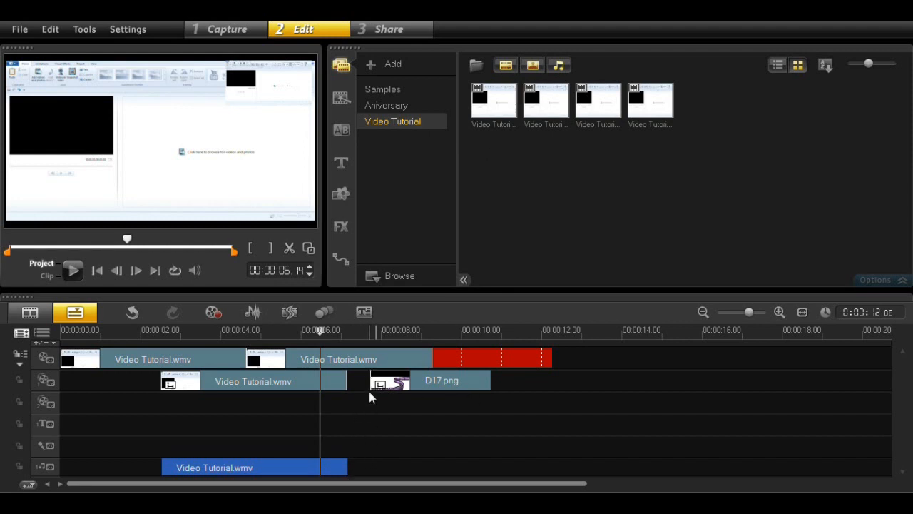
Step: Return to the sharing options and display the WMV presets for creating a video file
click(386, 32)
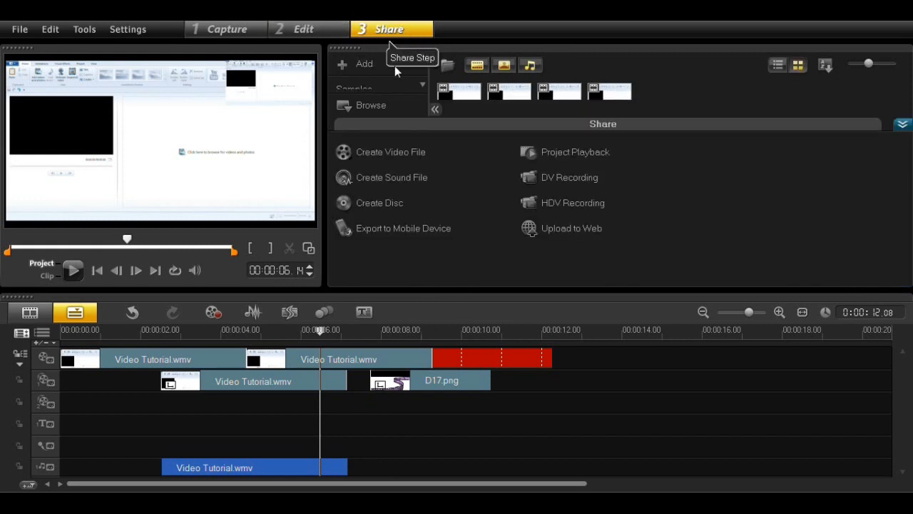
click(401, 154)
mouse_move(395, 294)
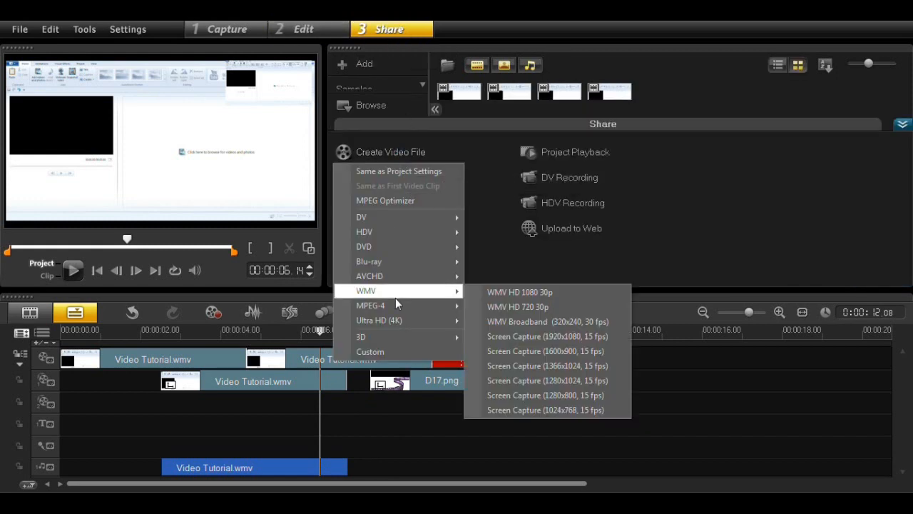